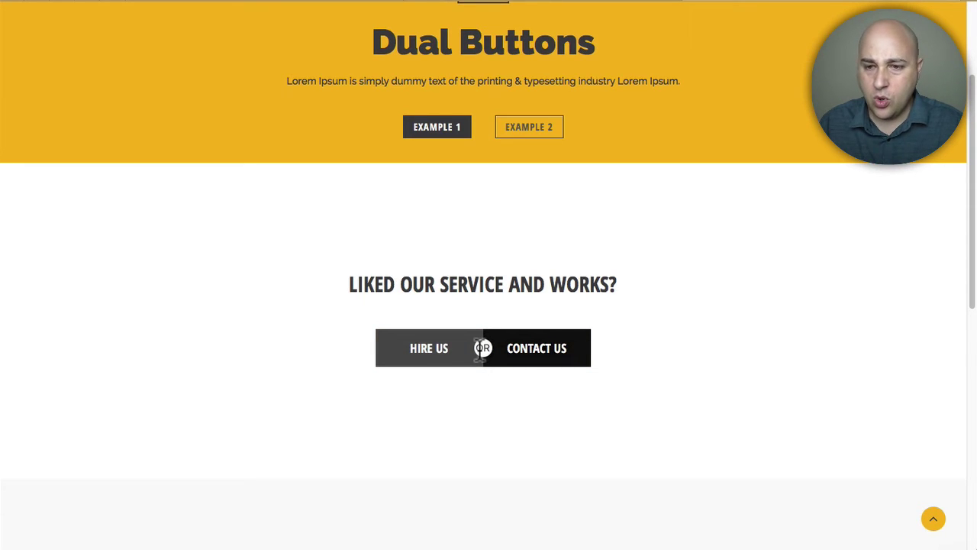
Leave the Dual Buttons demo and open the Info List demo from the Modules menu.
scroll(481, 348, "down", 1)
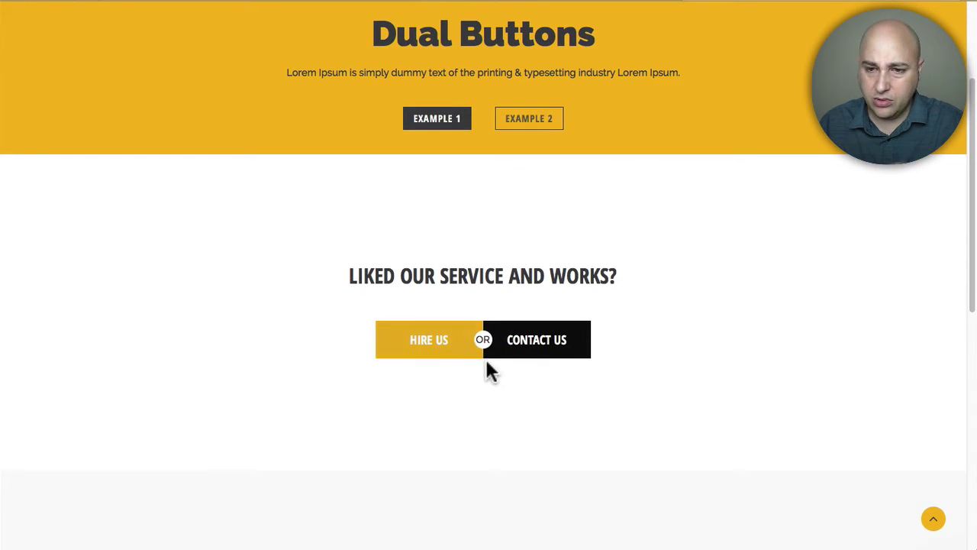
scroll(488, 371, "down", 3)
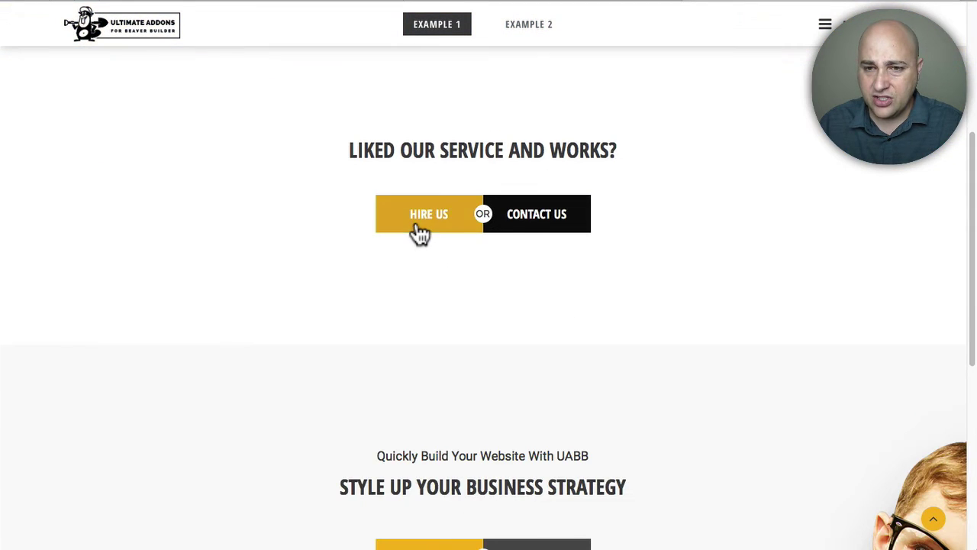
scroll(486, 298, "down", 5)
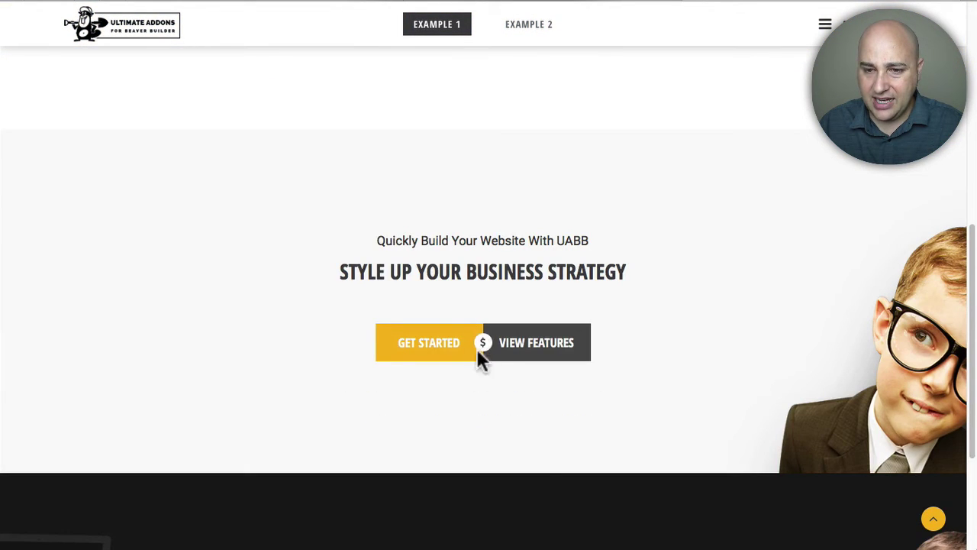
scroll(492, 364, "up", 8)
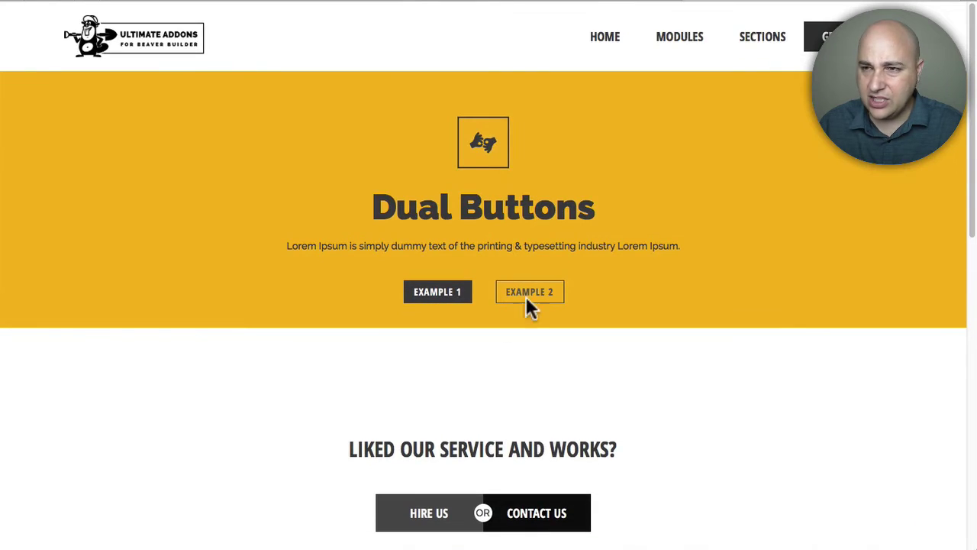
left_click(676, 37)
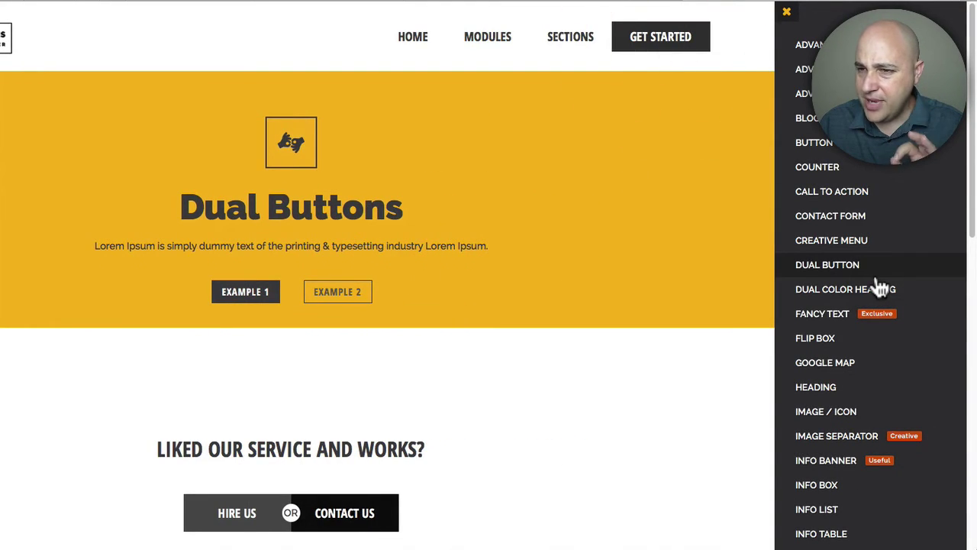
scroll(882, 288, "down", 5)
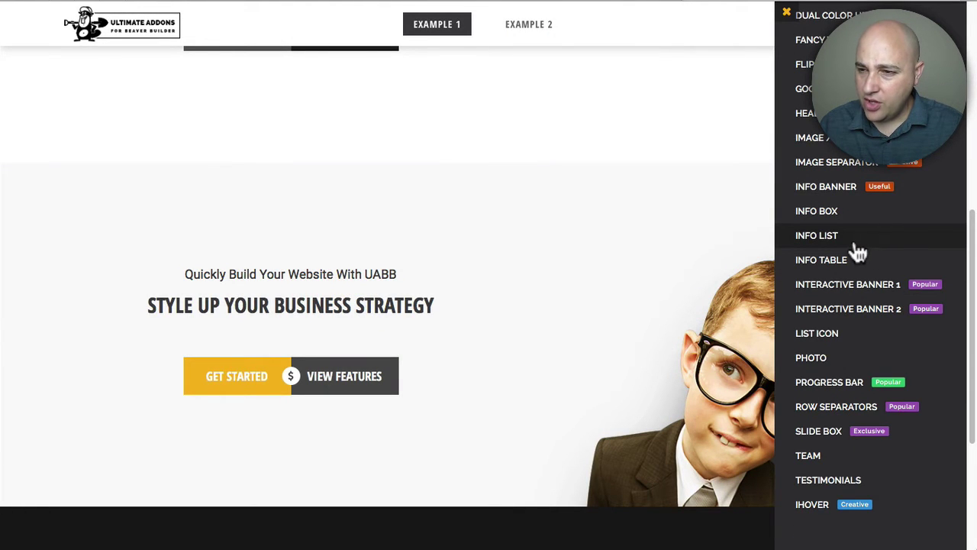
left_click(843, 246)
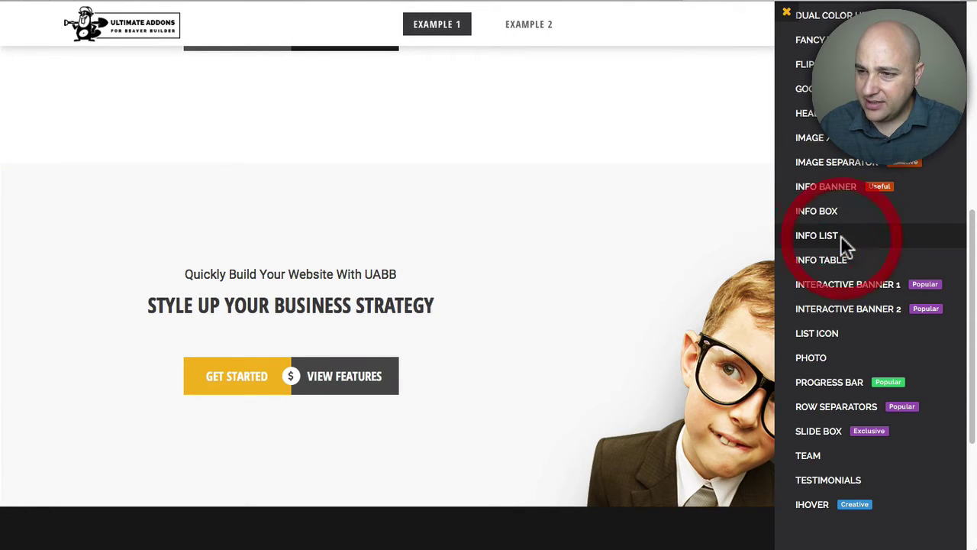
Scroll through the Info List module demo examples.
scroll(537, 256, "down", 6)
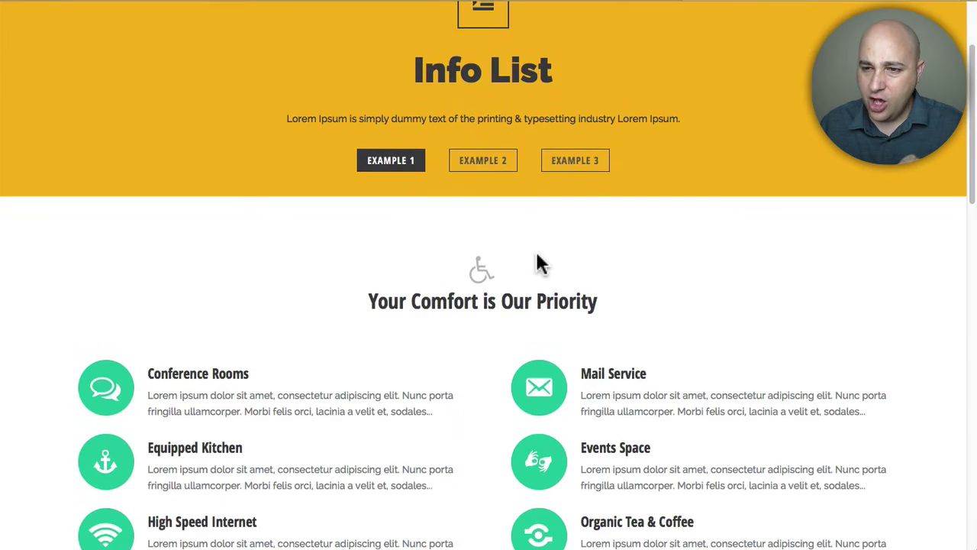
scroll(537, 262, "down", 3)
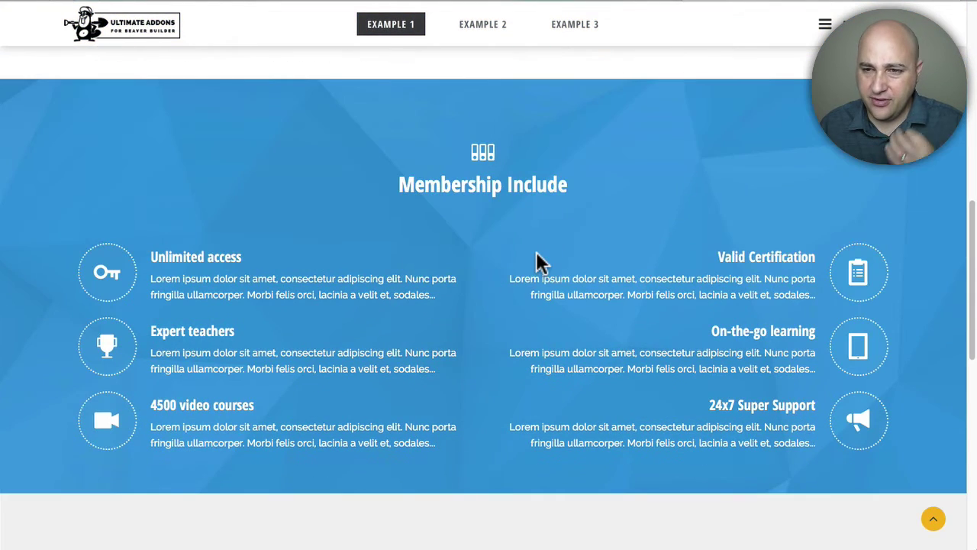
scroll(537, 258, "down", 3)
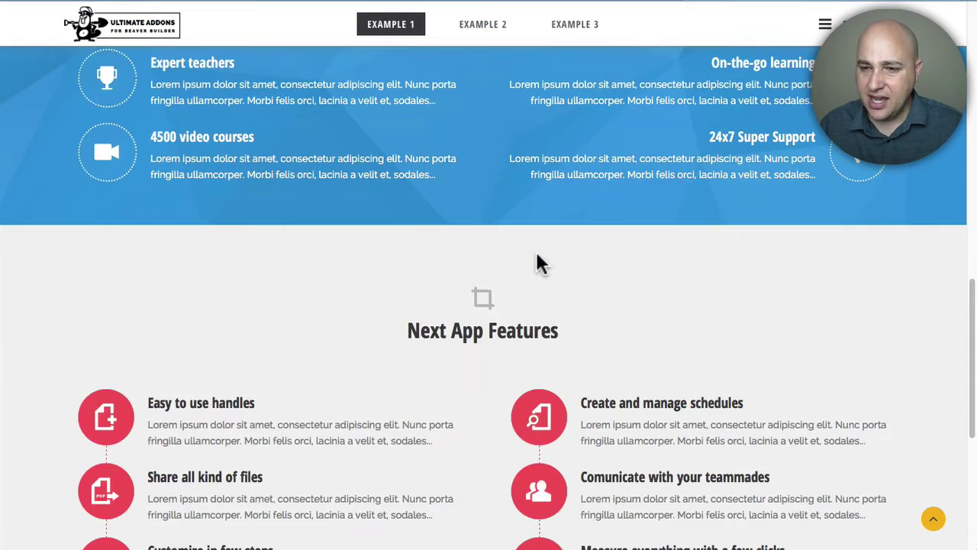
scroll(537, 258, "down", 3)
scroll(537, 258, "down", 2)
scroll(536, 258, "up", 14)
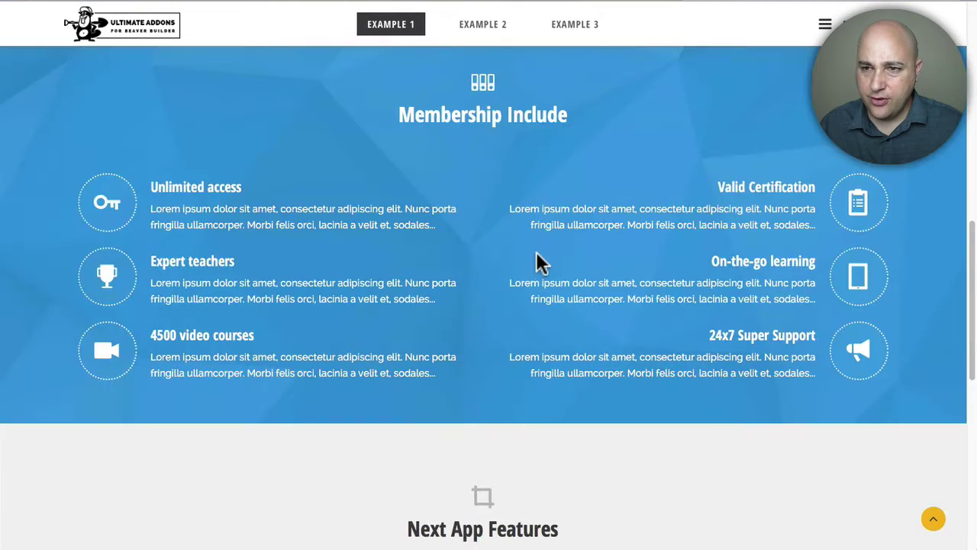
scroll(537, 258, "up", 3)
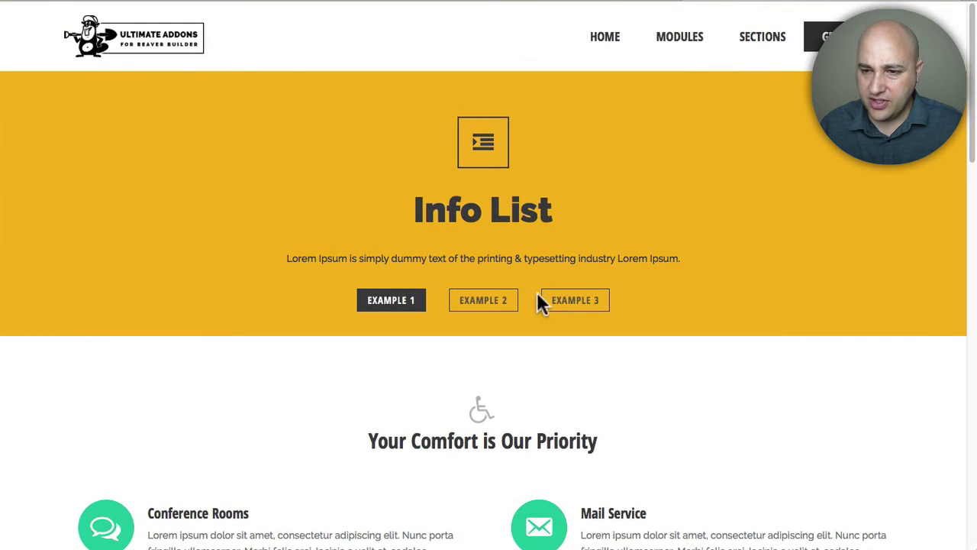
View the Info List Example 3 layouts, then reopen the Modules menu.
left_click(589, 297)
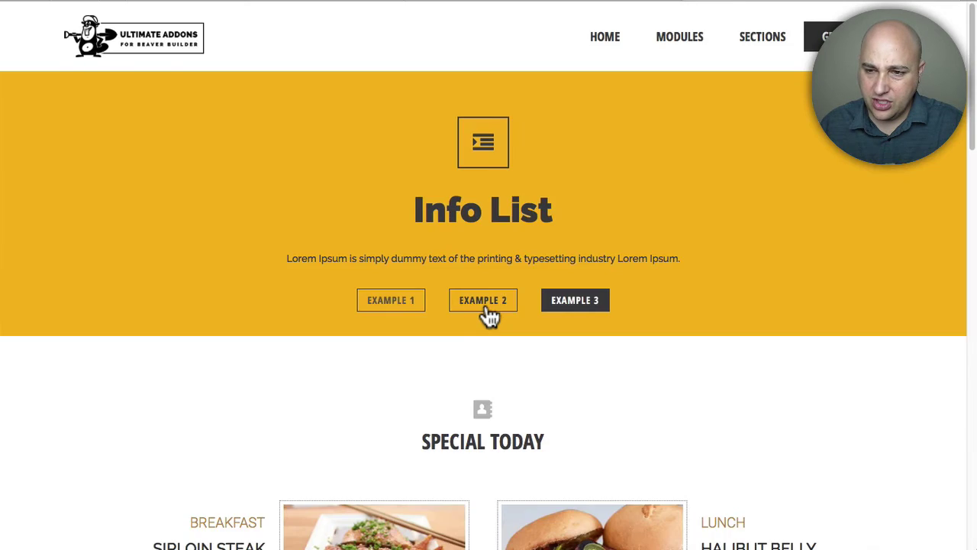
scroll(488, 309, "down", 6)
scroll(492, 306, "up", 2)
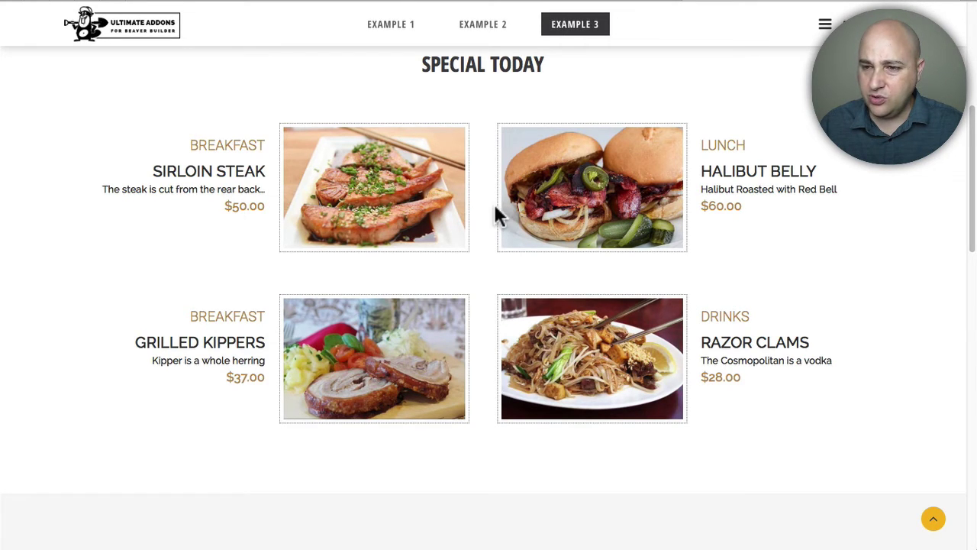
scroll(493, 207, "down", 8)
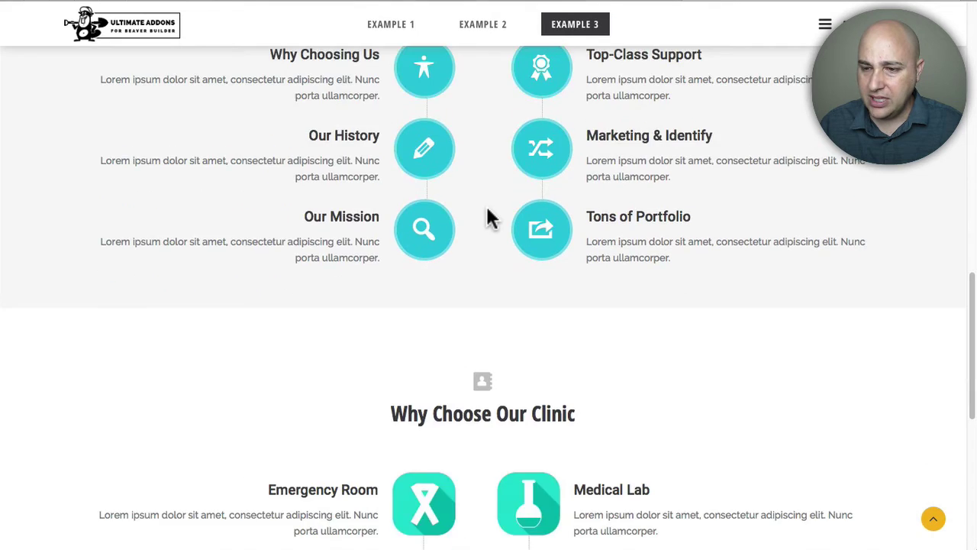
scroll(487, 208, "down", 4)
scroll(486, 204, "up", 15)
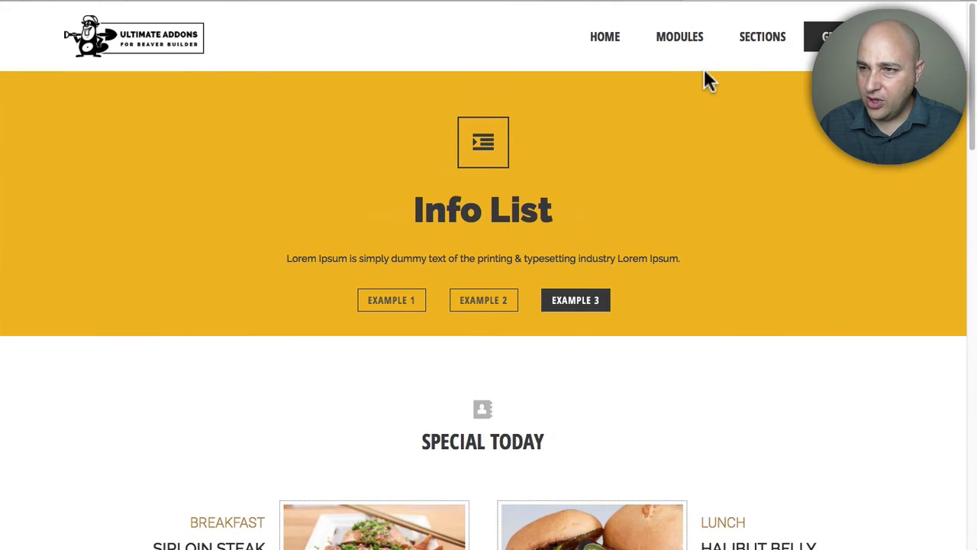
left_click(681, 38)
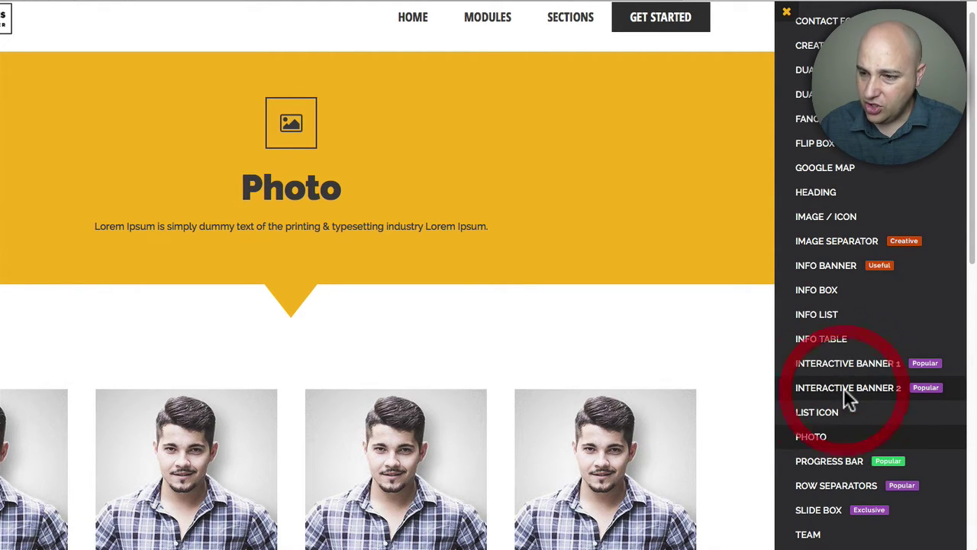
Browse the Interactive Banner 2 Example 1 banners, previewing the Explore the World and Latest Projects tiles.
scroll(497, 310, "down", 2)
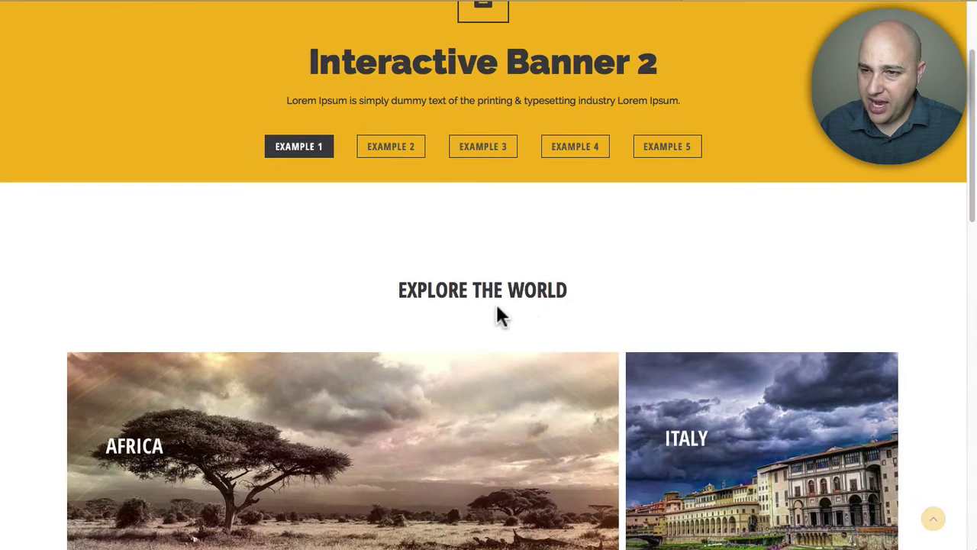
scroll(328, 212, "down", 2)
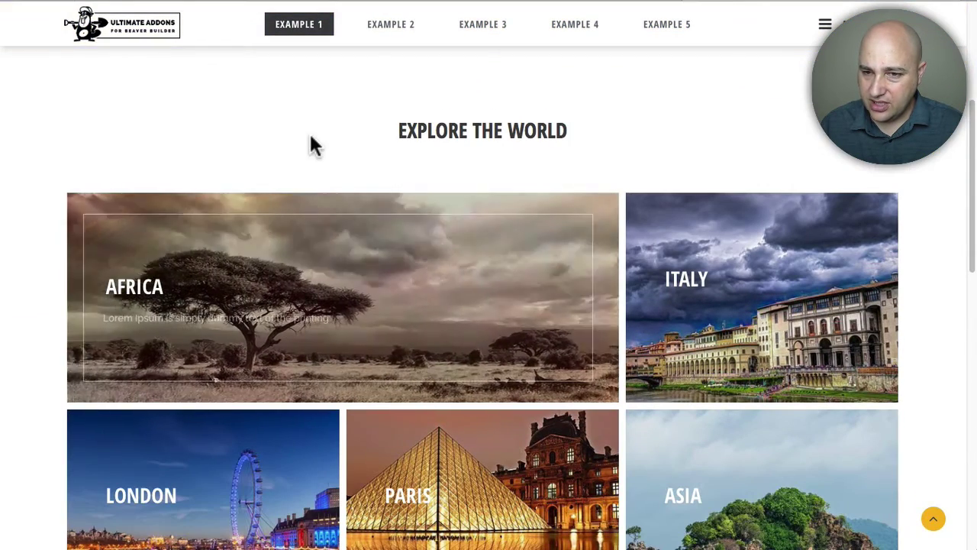
mouse_move(748, 262)
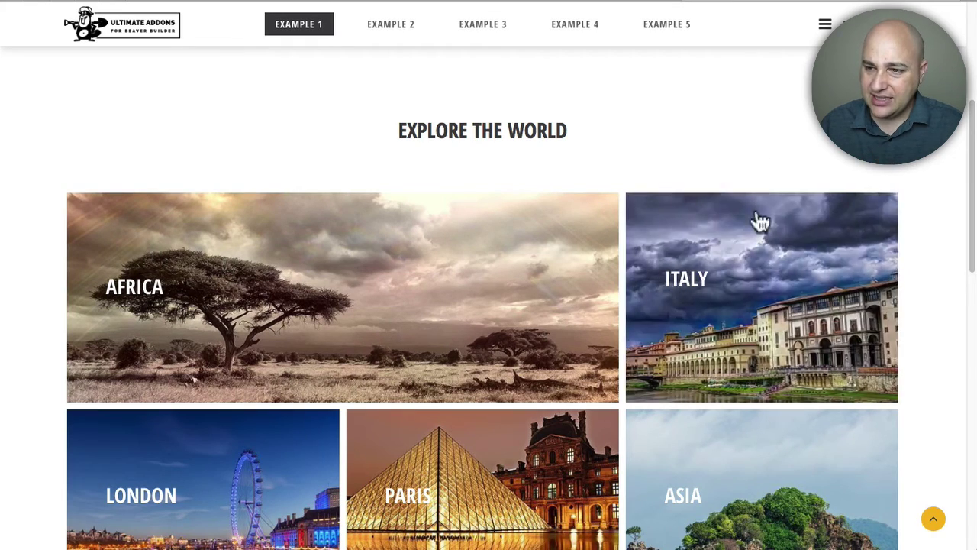
scroll(730, 294, "down", 5)
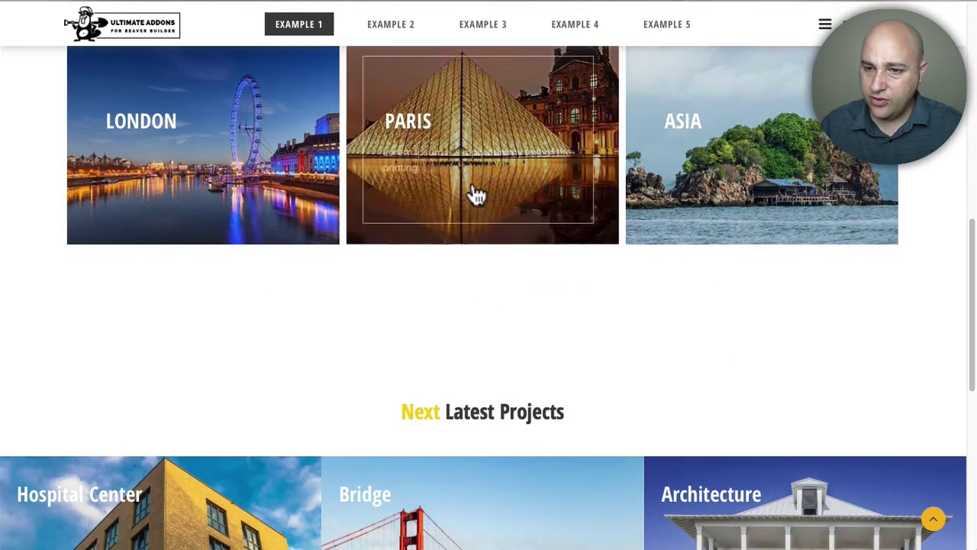
scroll(462, 210, "down", 4)
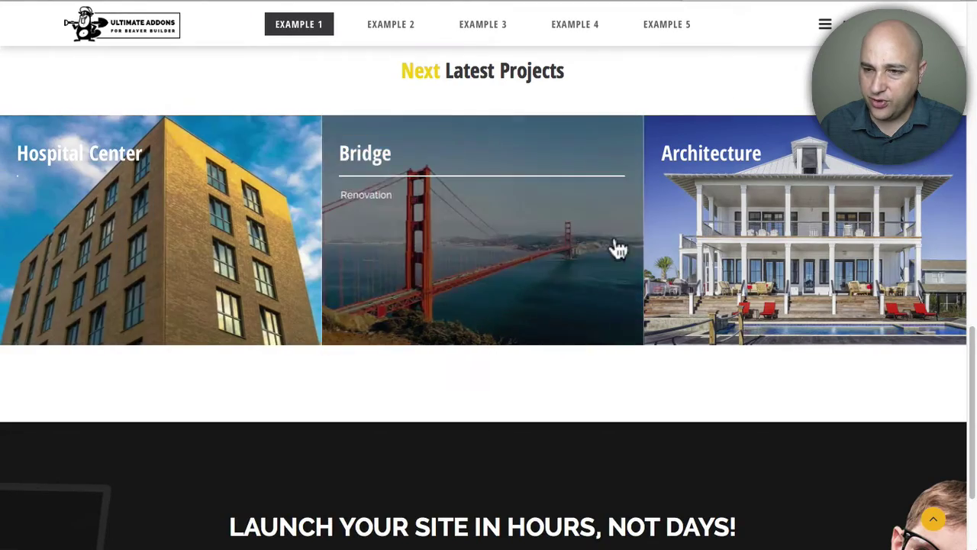
scroll(458, 238, "up", 5)
scroll(457, 238, "up", 5)
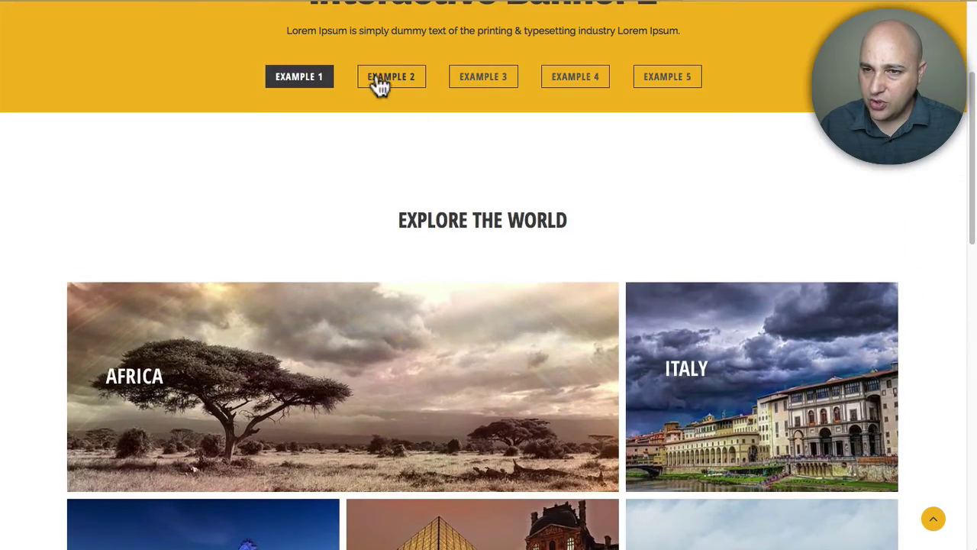
Show the Interactive Banner 2 Example 2 layout and preview its banner.
left_click(377, 76)
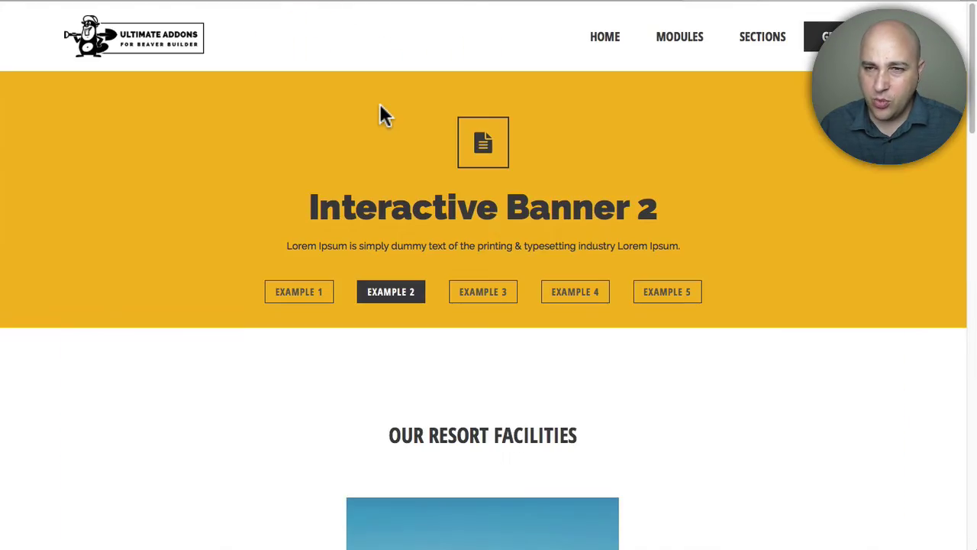
scroll(382, 115, "down", 5)
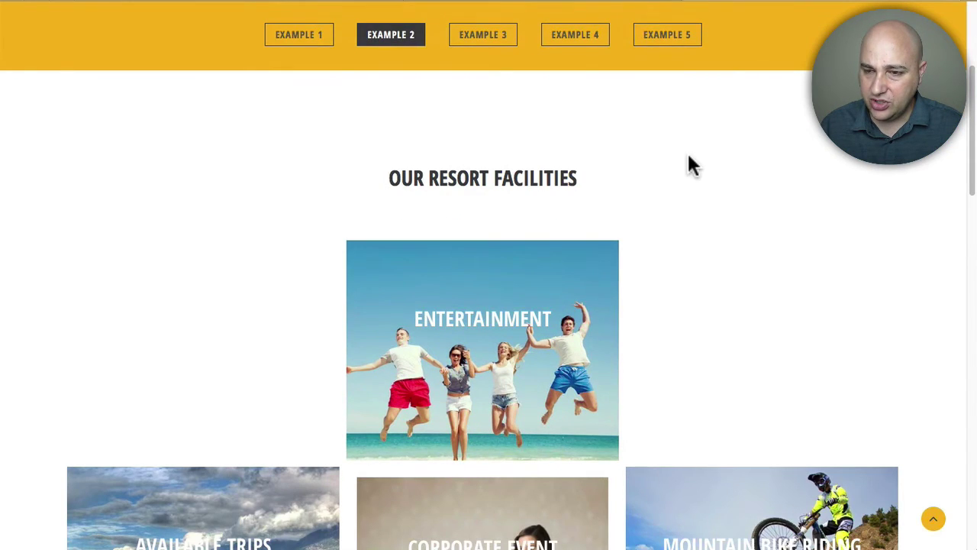
scroll(692, 162, "down", 2)
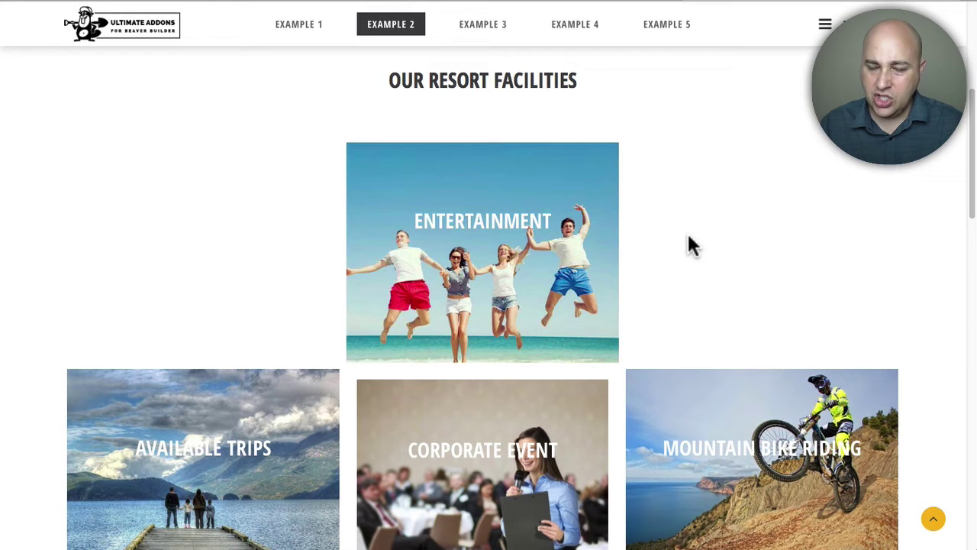
mouse_move(485, 284)
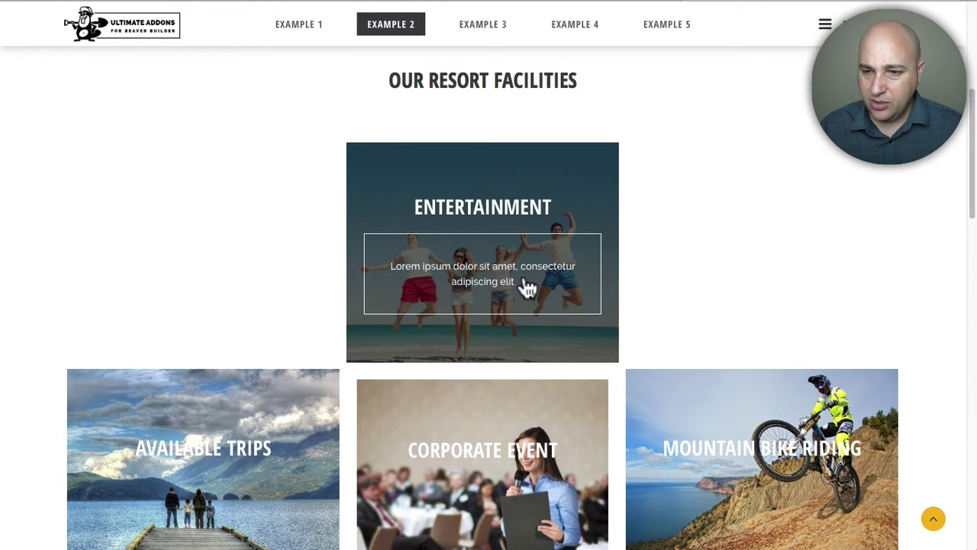
Scroll through the remaining banners, then switch to the Beaver Builder Demo tab's top hero.
scroll(489, 265, "down", 3)
scroll(569, 345, "down", 6)
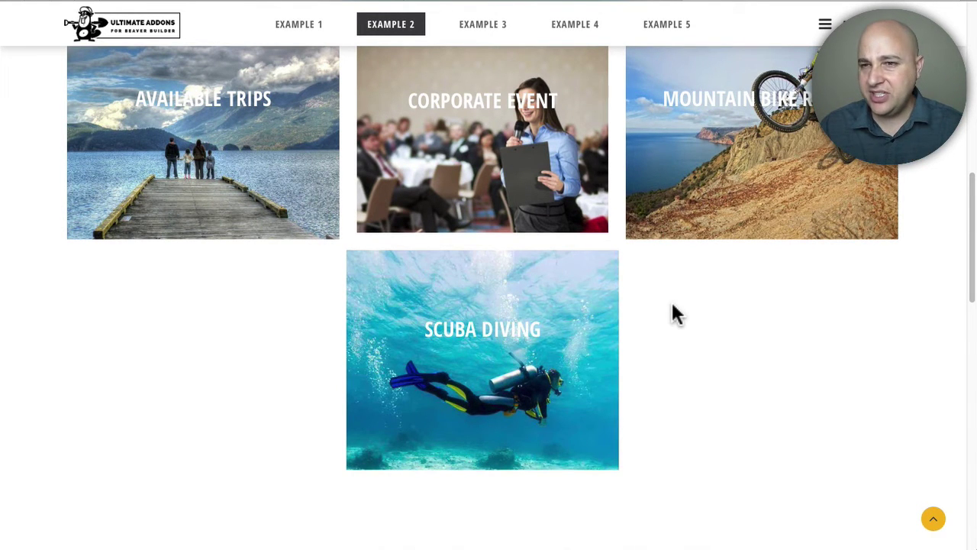
scroll(671, 303, "down", 13)
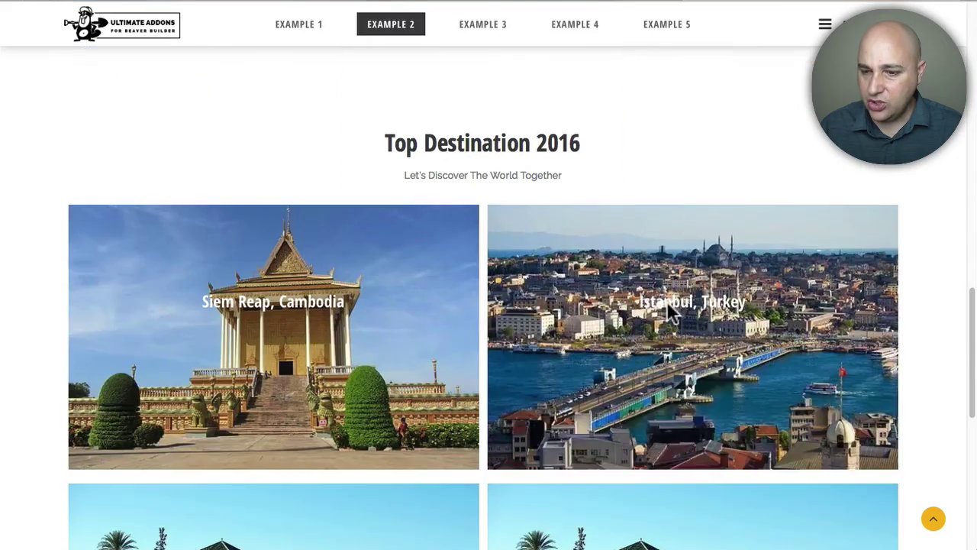
scroll(451, 331, "down", 5)
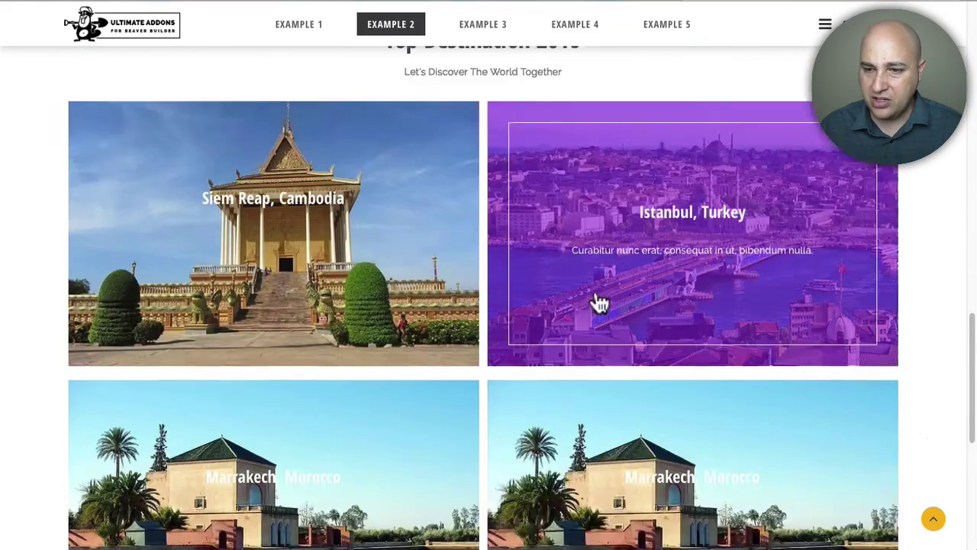
scroll(412, 356, "down", 1)
scroll(374, 365, "down", 5)
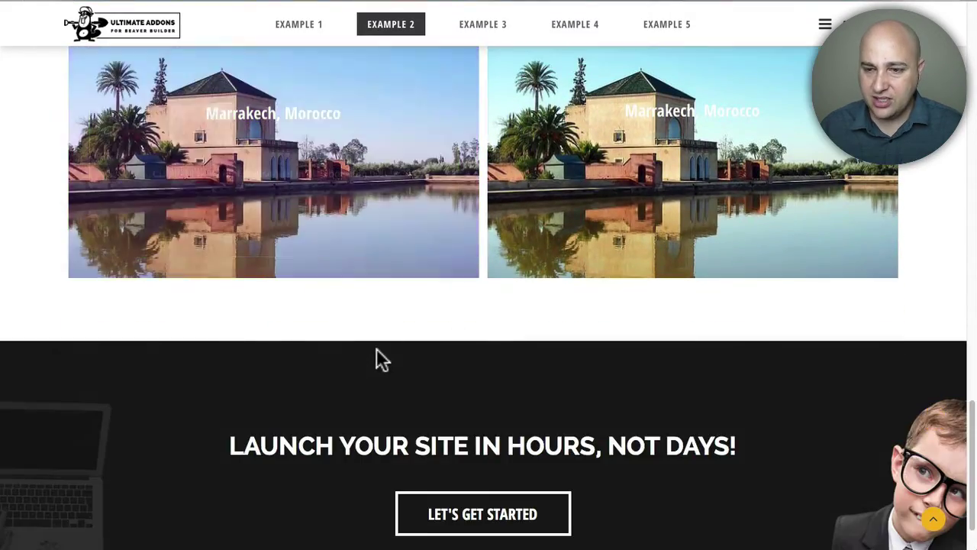
scroll(436, 339, "up", 15)
scroll(448, 329, "up", 5)
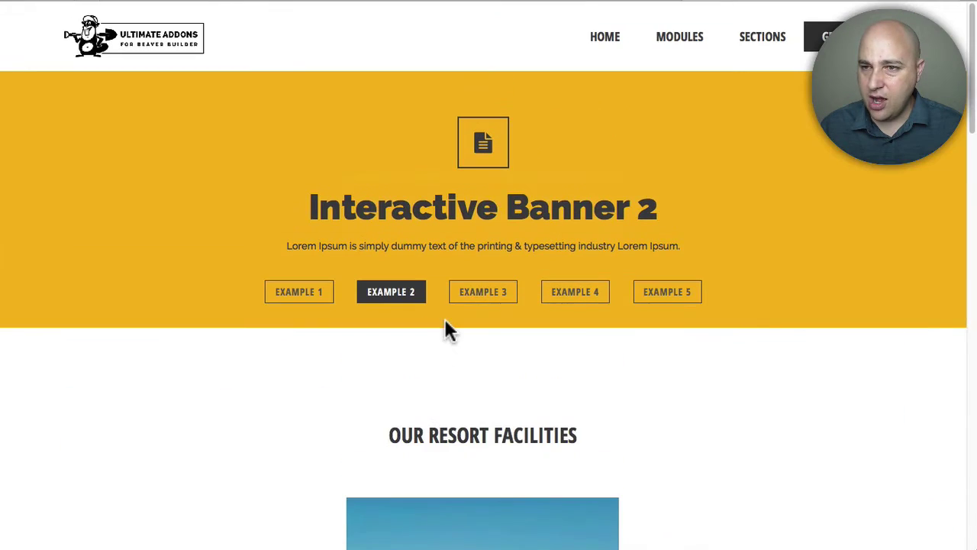
left_click(534, 11)
scroll(426, 146, "up", 15)
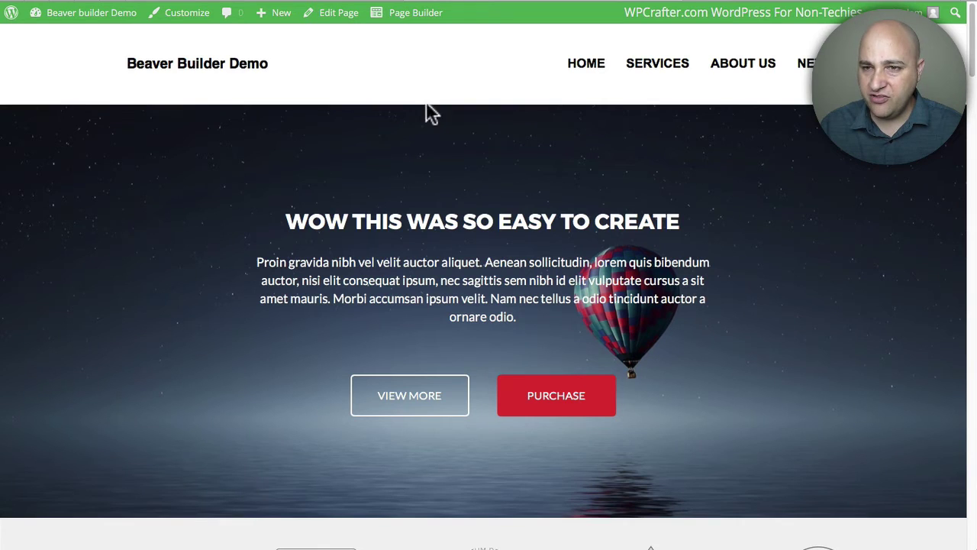
Launch Page Builder from the WordPress admin bar on the Beaver Builder Demo home page.
left_click(417, 16)
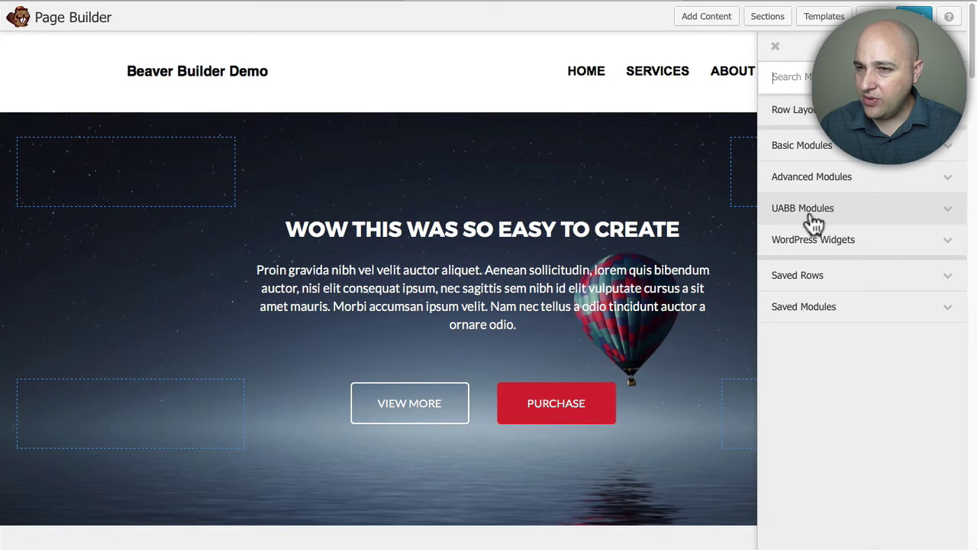
Expand UABB Modules, scroll its list, then return to the top and focus the search field.
left_click(851, 212)
scroll(853, 210, "down", 4)
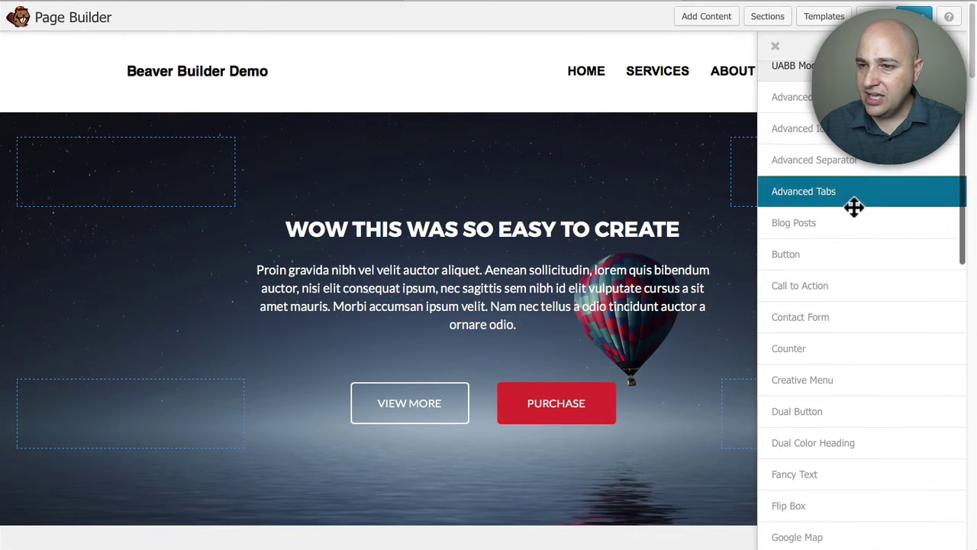
scroll(854, 206, "down", 10)
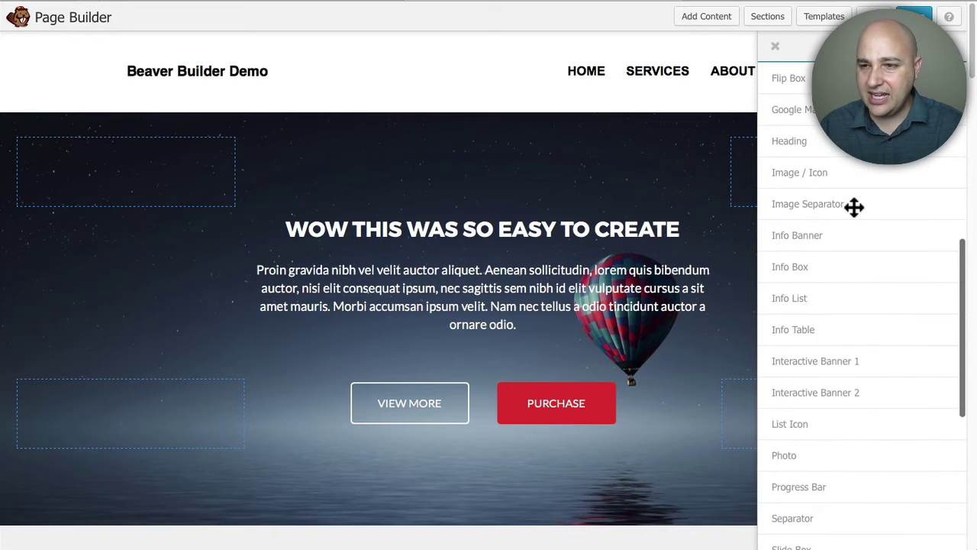
scroll(853, 206, "down", 7)
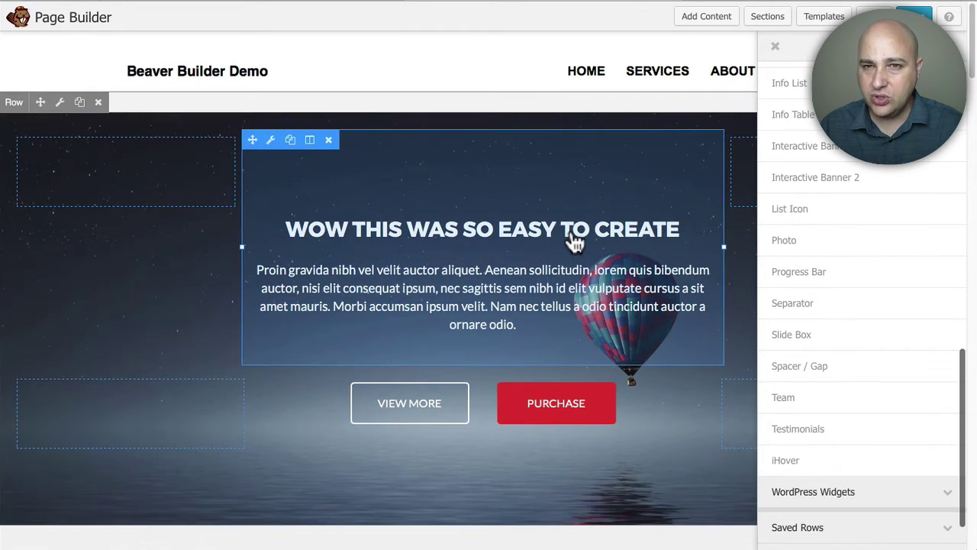
scroll(801, 183, "up", 10)
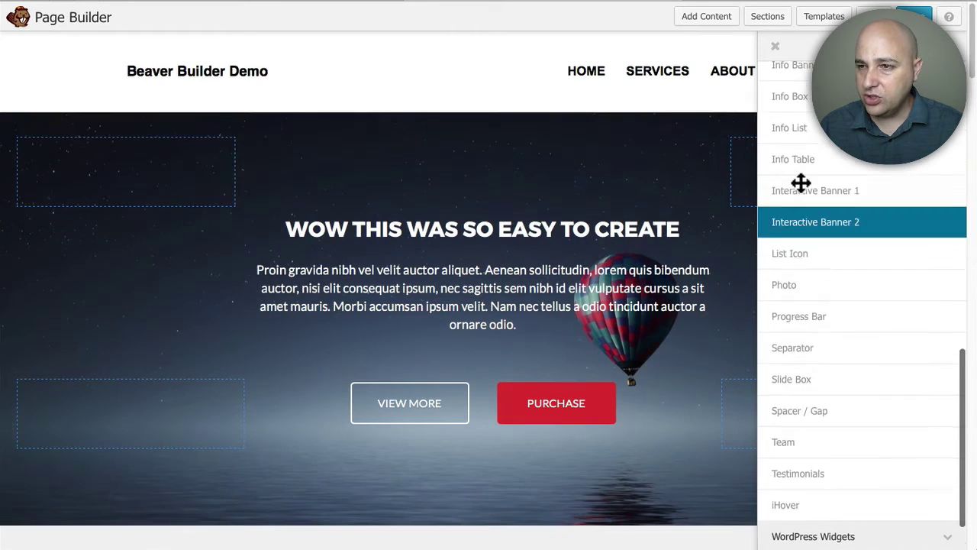
left_click(806, 44)
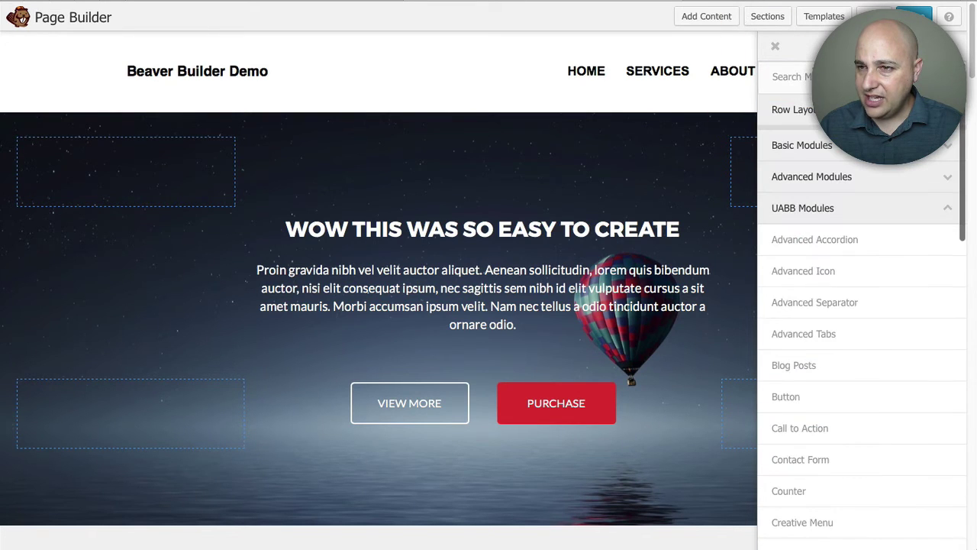
left_click(802, 76)
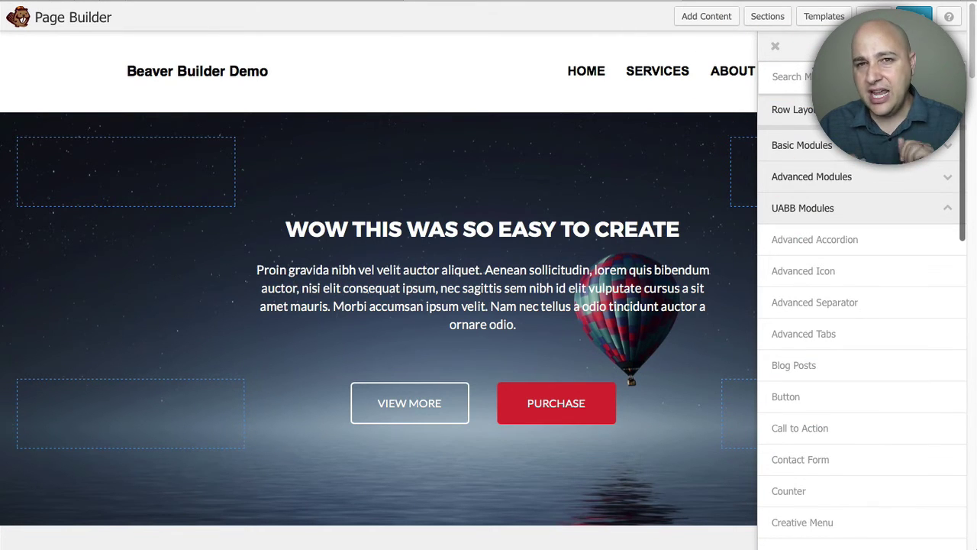
In the Sections templates, preview and collapse the Hero and Heading designs.
left_click(765, 21)
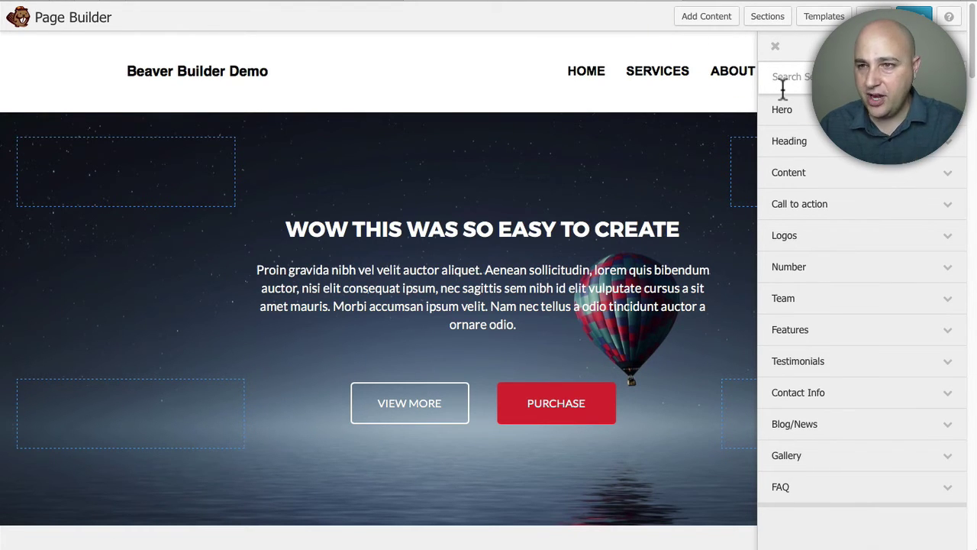
left_click(840, 109)
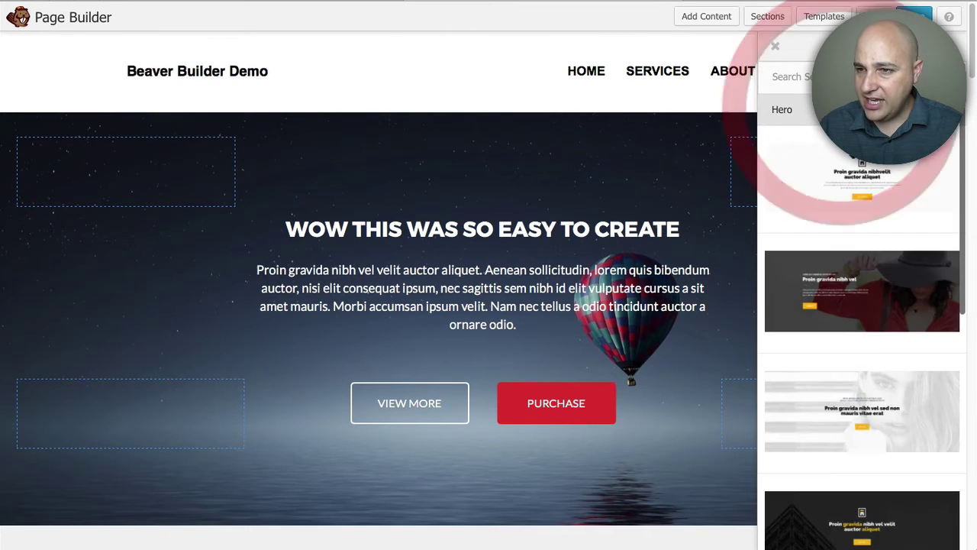
scroll(862, 290, "down", 3)
scroll(865, 298, "up", 5)
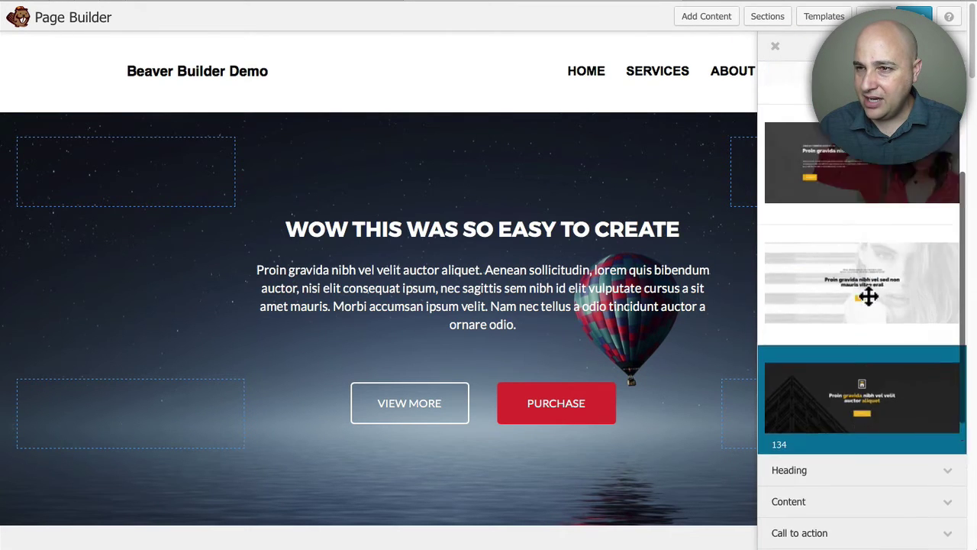
left_click(870, 110)
left_click(870, 141)
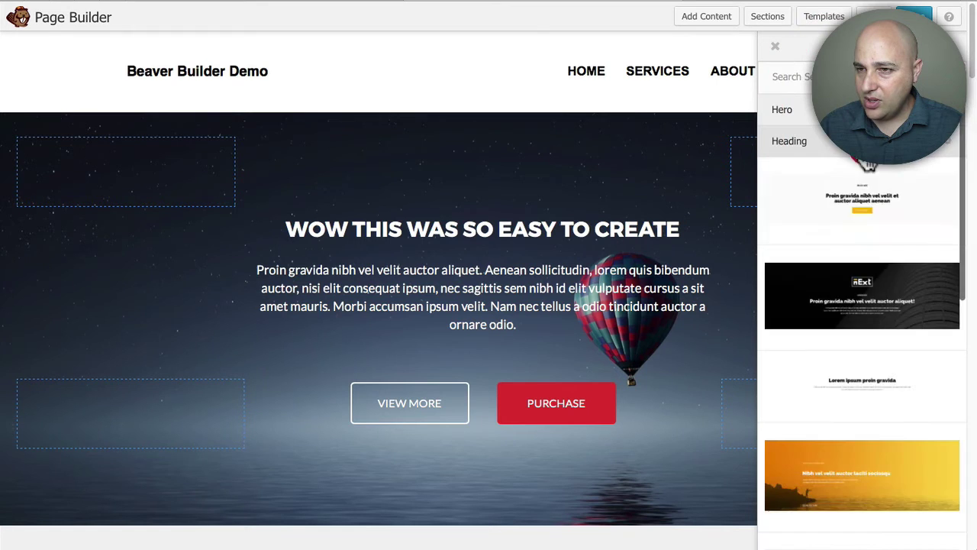
scroll(878, 240, "down", 5)
scroll(874, 214, "up", 5)
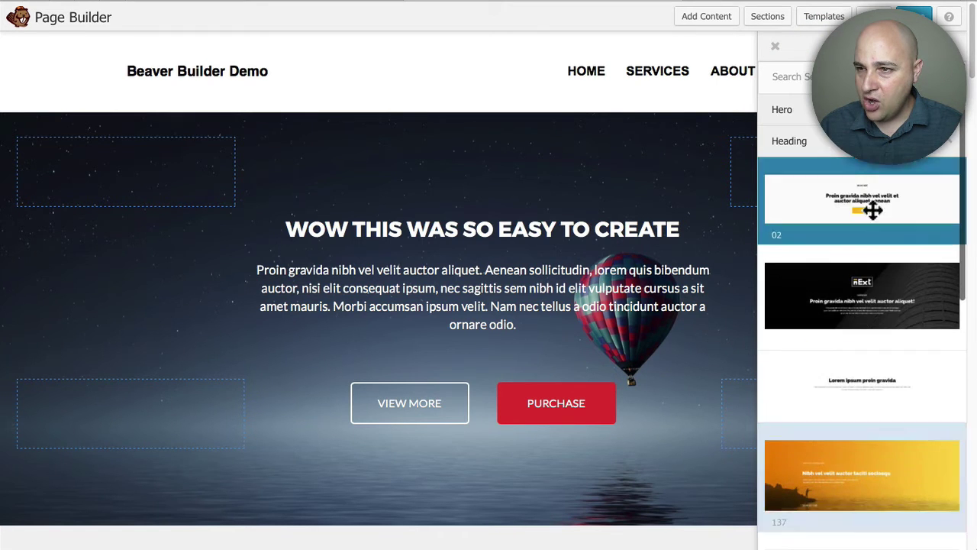
left_click(868, 141)
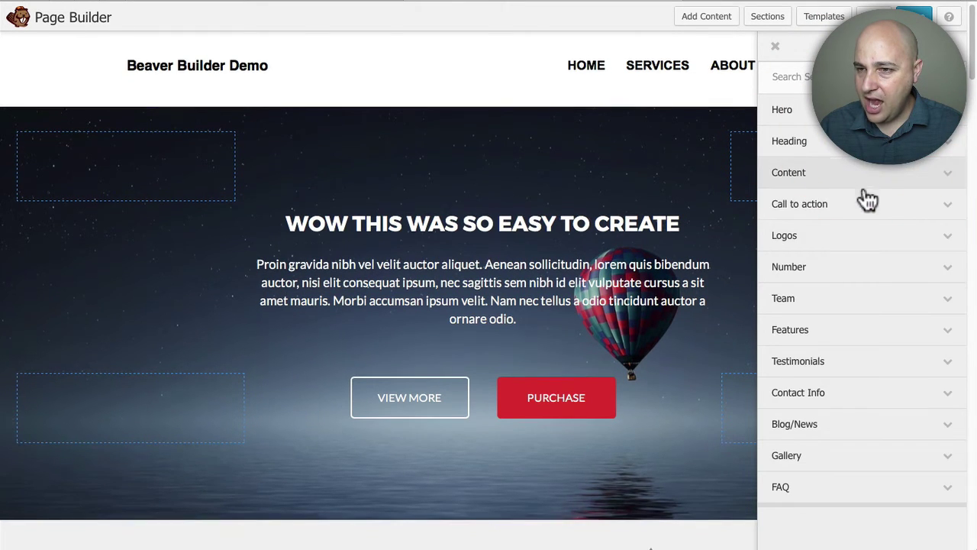
Expand the Logos category and scroll through its vintage badge logo designs.
left_click(870, 238)
scroll(878, 248, "down", 1)
scroll(874, 241, "down", 3)
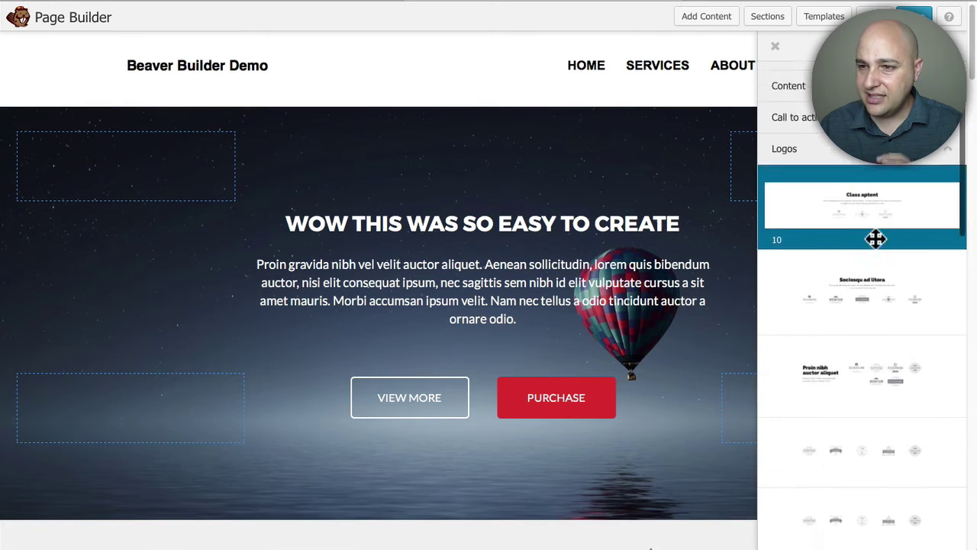
scroll(510, 286, "down", 1)
scroll(509, 286, "down", 10)
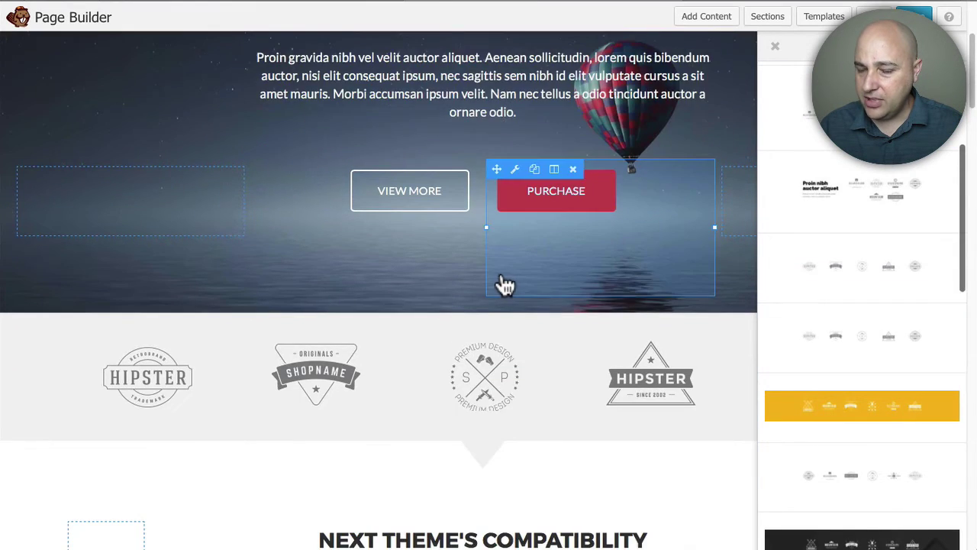
scroll(500, 275, "down", 4)
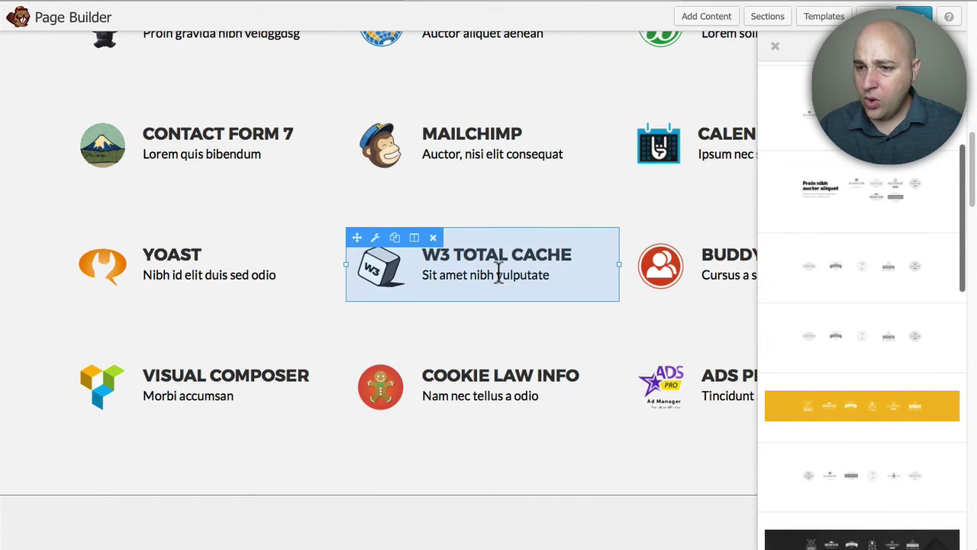
scroll(501, 281, "down", 6)
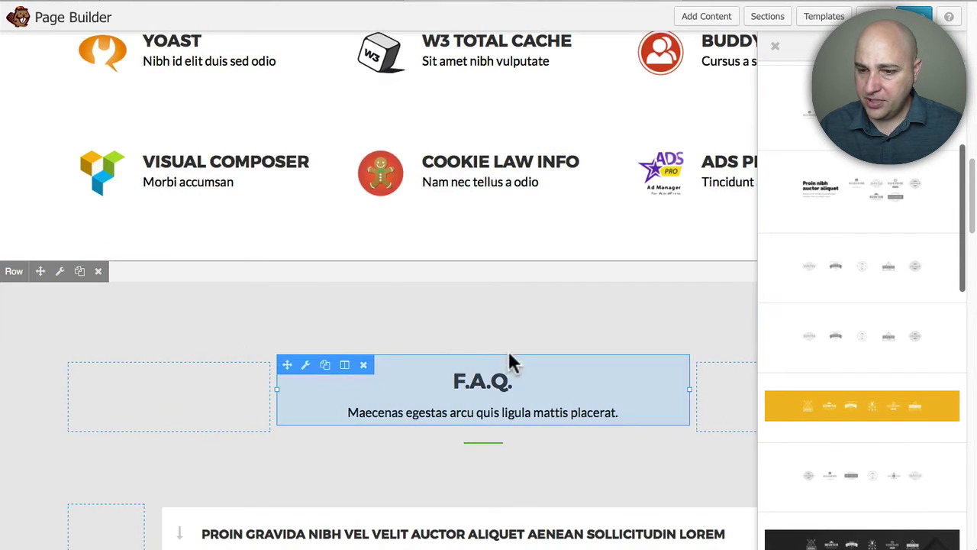
scroll(556, 277, "up", 1)
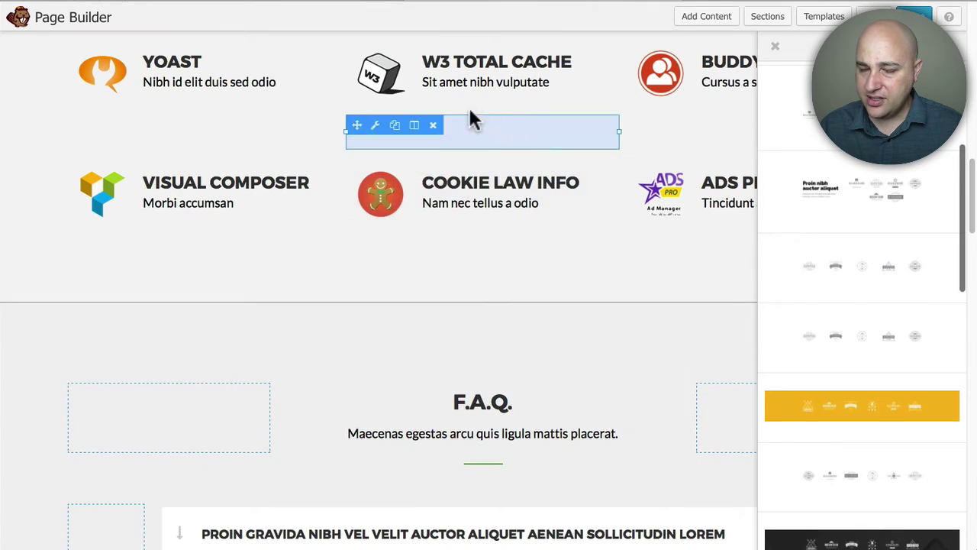
scroll(649, 244, "down", 1)
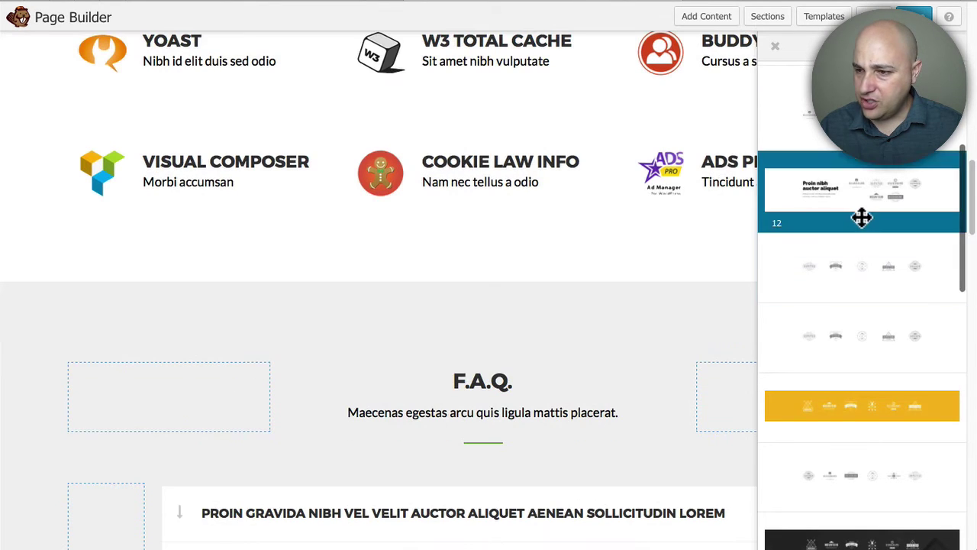
scroll(861, 218, "down", 10)
scroll(850, 210, "up", 15)
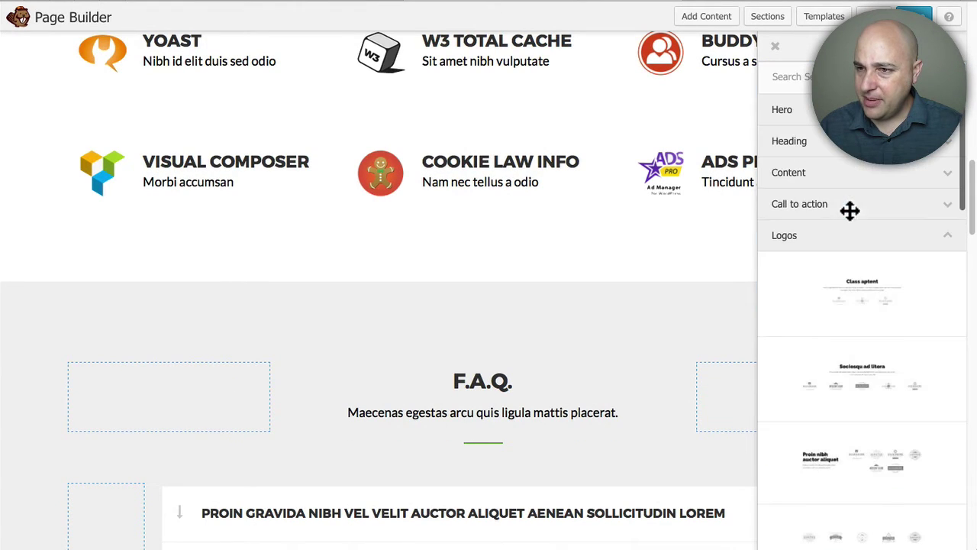
left_click(851, 234)
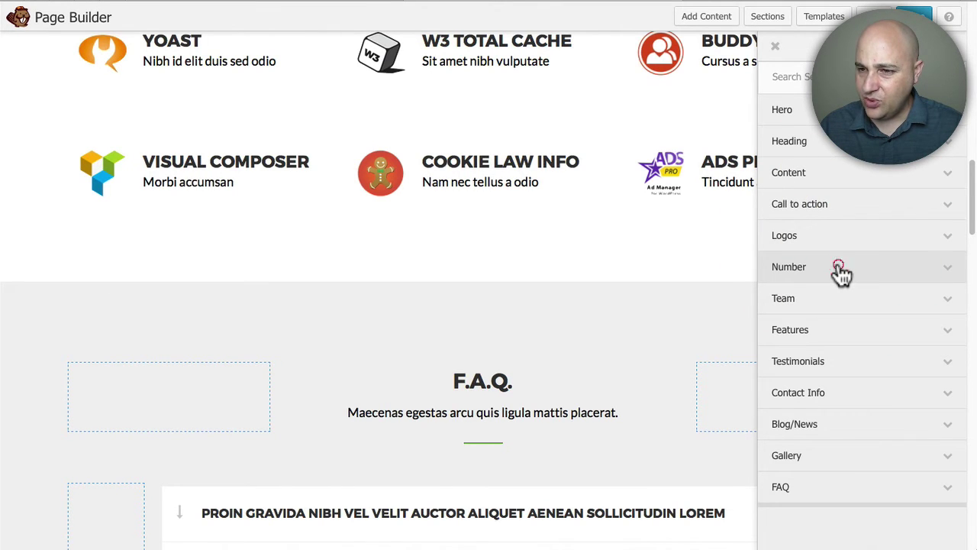
left_click(839, 267)
scroll(855, 297, "down", 3)
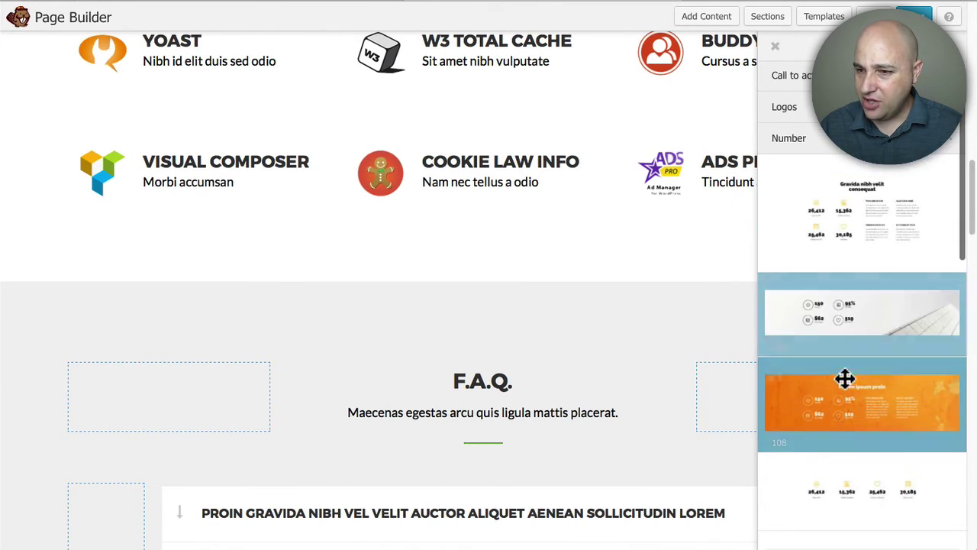
scroll(844, 380, "down", 5)
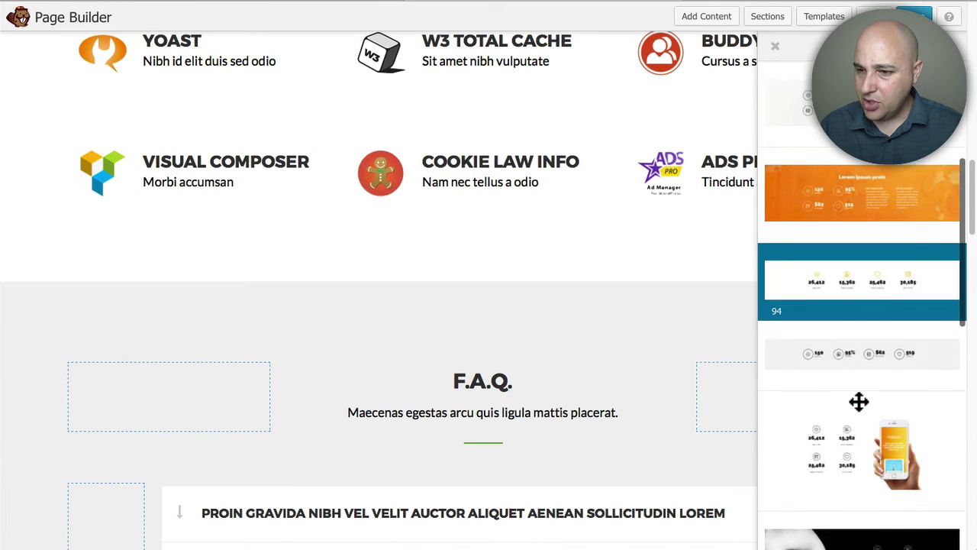
scroll(857, 400, "down", 5)
scroll(858, 402, "up", 5)
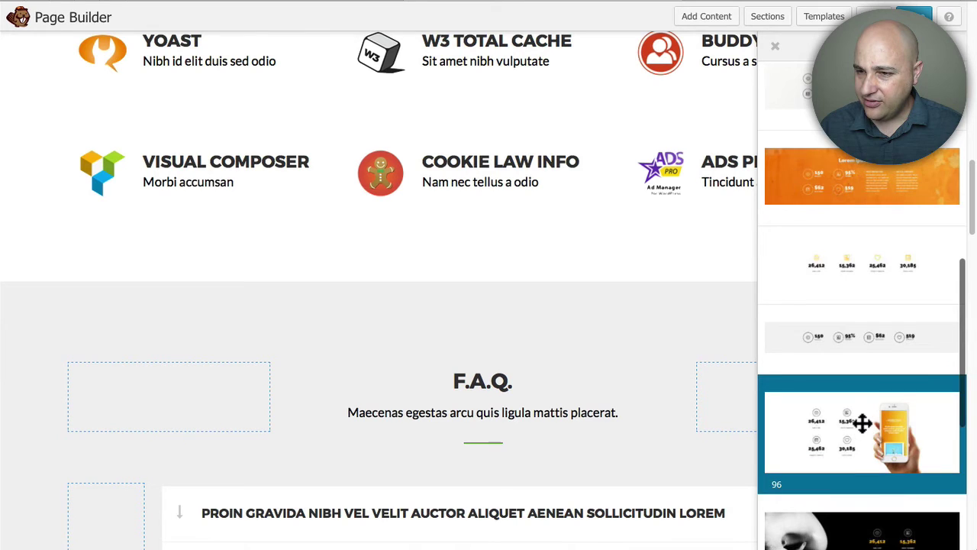
scroll(862, 424, "down", 5)
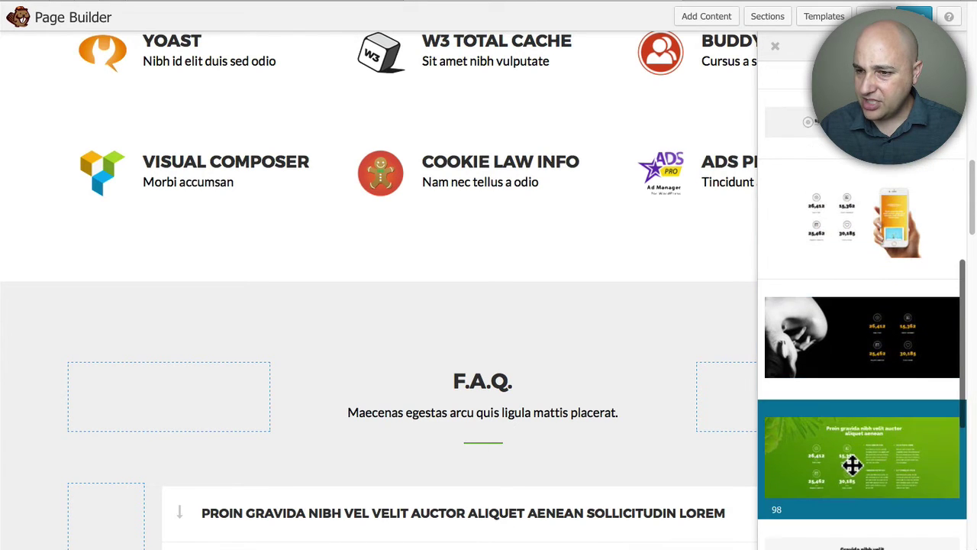
scroll(855, 450, "down", 2)
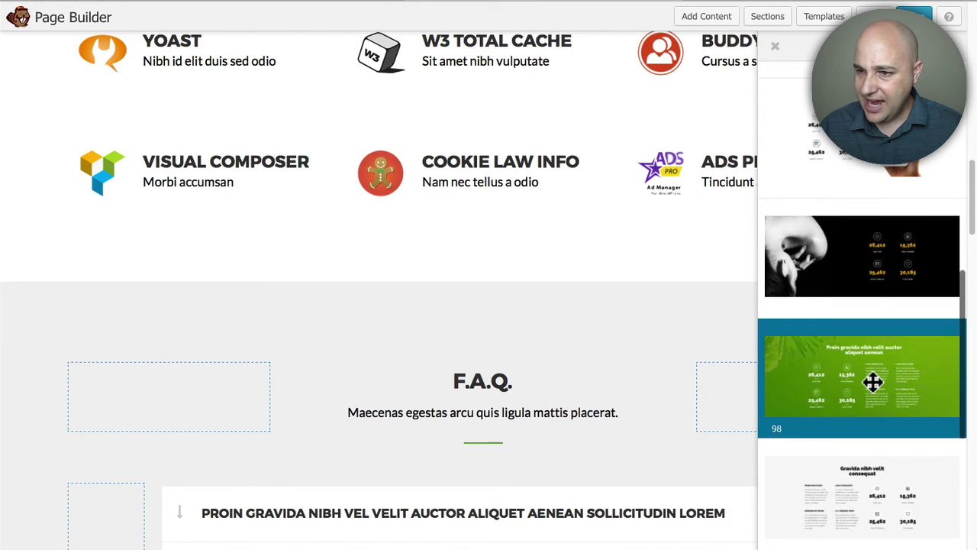
left_click_drag(873, 382, 500, 349)
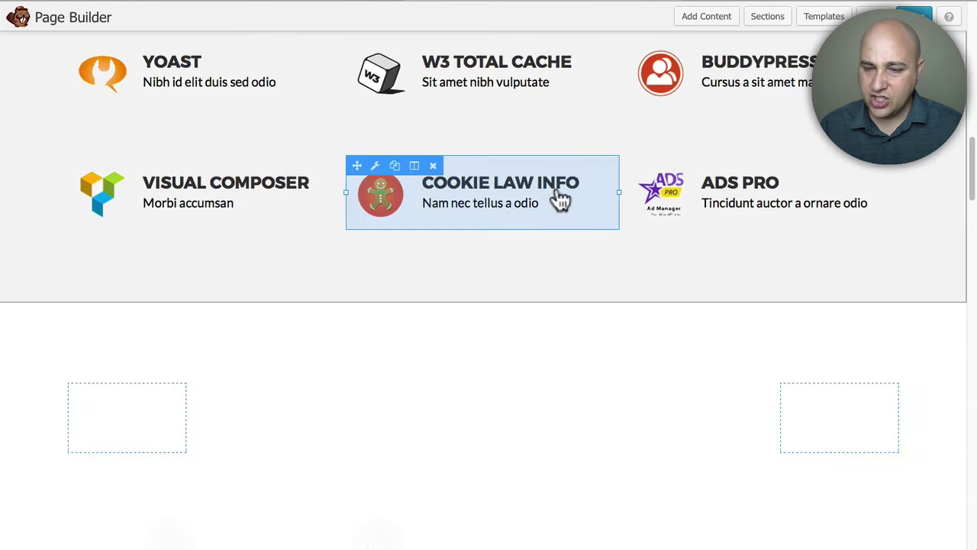
scroll(649, 263, "down", 3)
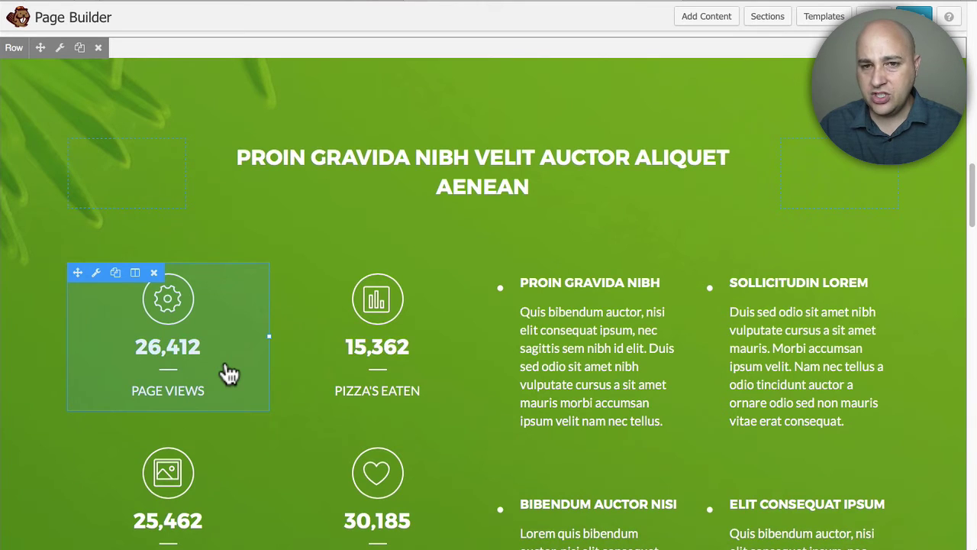
scroll(328, 282, "down", 2)
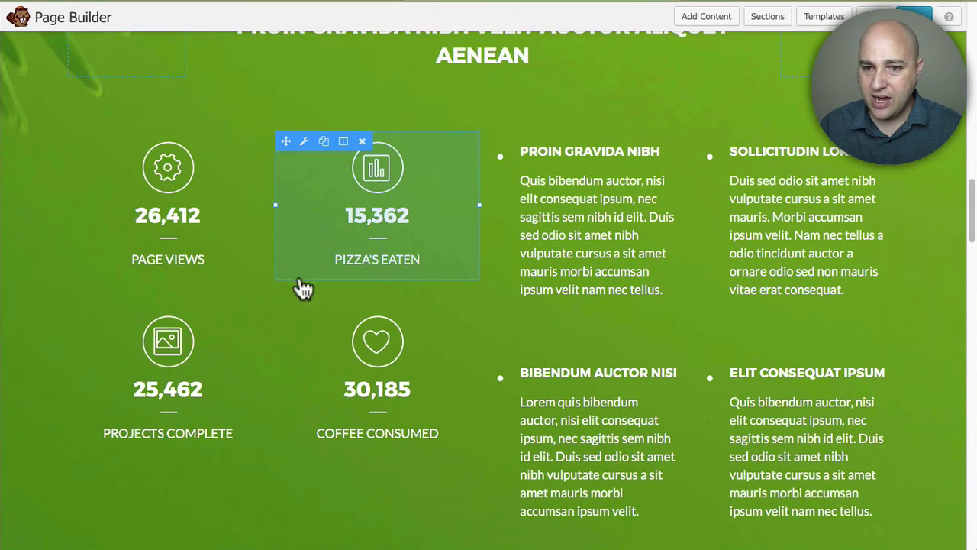
scroll(303, 288, "down", 3)
scroll(284, 288, "up", 5)
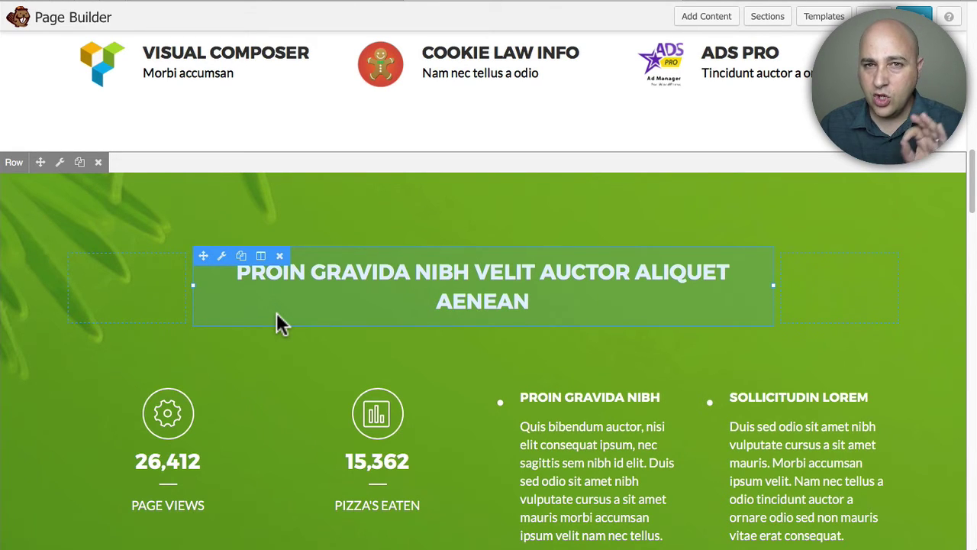
scroll(276, 315, "down", 8)
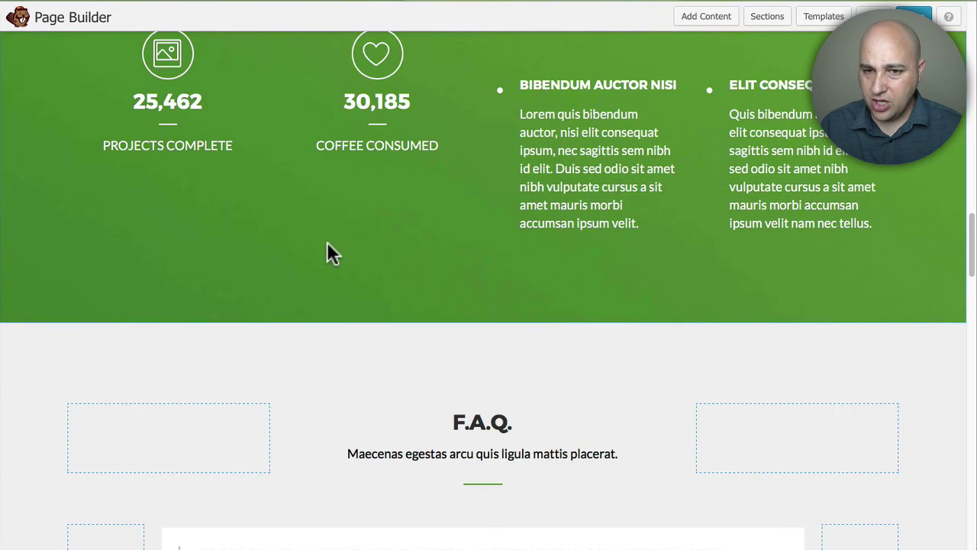
scroll(330, 253, "up", 5)
scroll(45, 271, "up", 8)
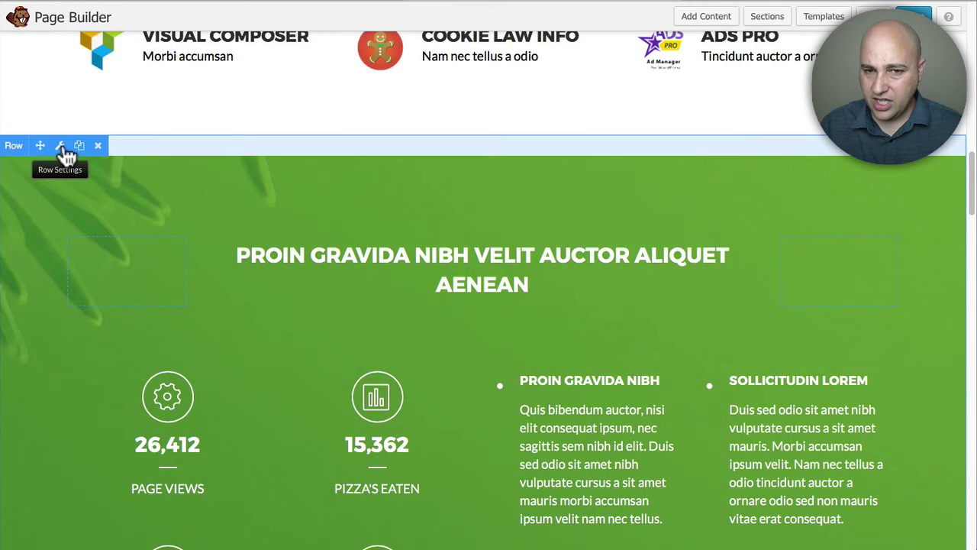
Open the green row's Row Settings at the Effects tab and list the Row Separator types.
left_click(60, 147)
scroll(103, 225, "down", 12)
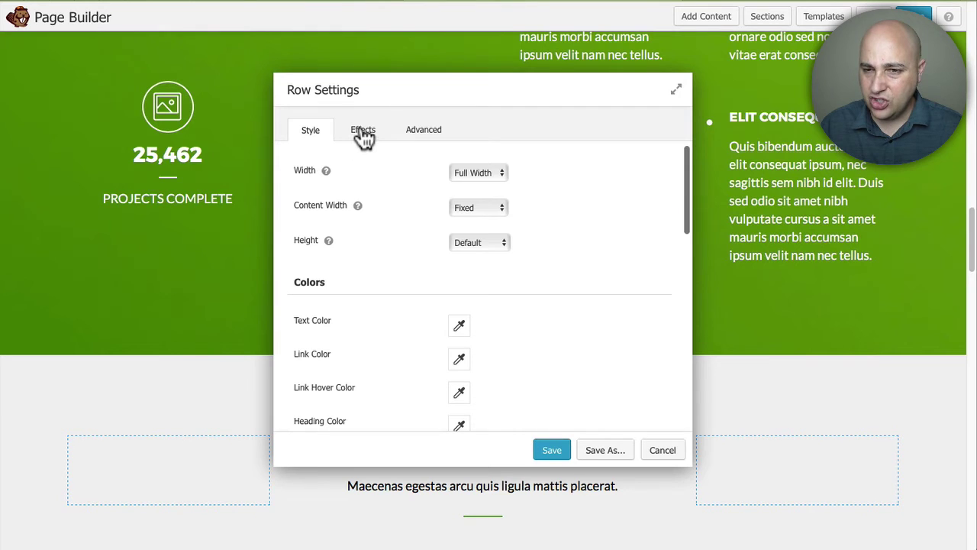
left_click(359, 132)
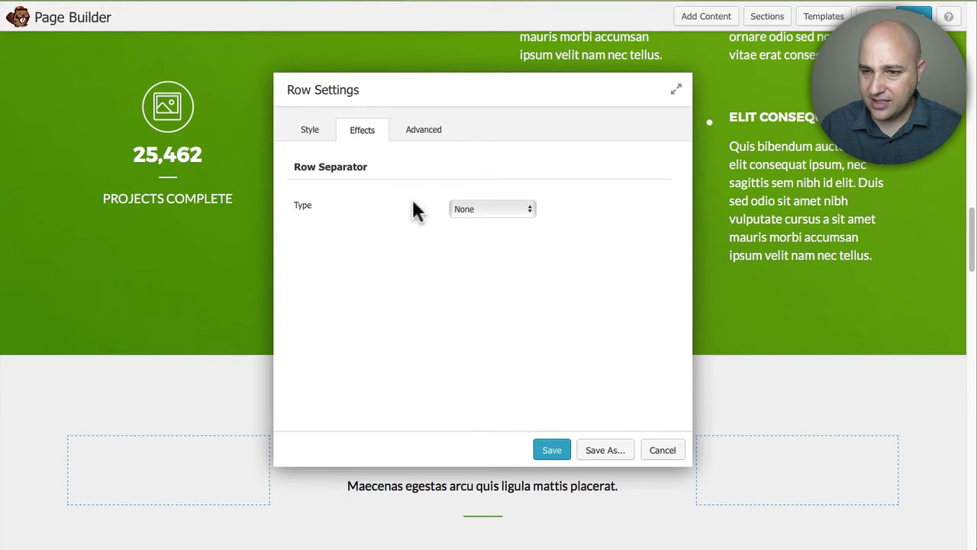
left_click(476, 208)
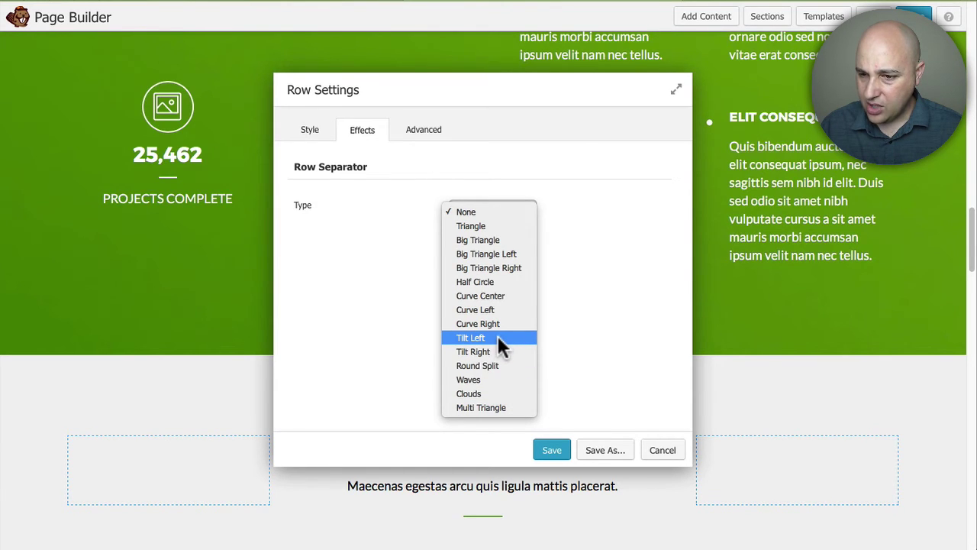
Set the row separator to Multi Triangle at Top & Bottom and preview it on the row.
left_click(467, 407)
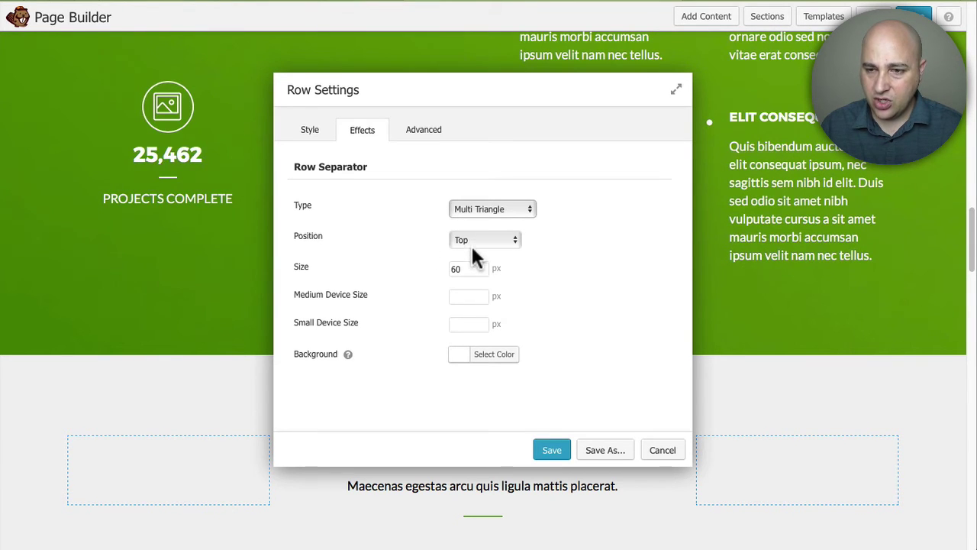
scroll(139, 307, "up", 5)
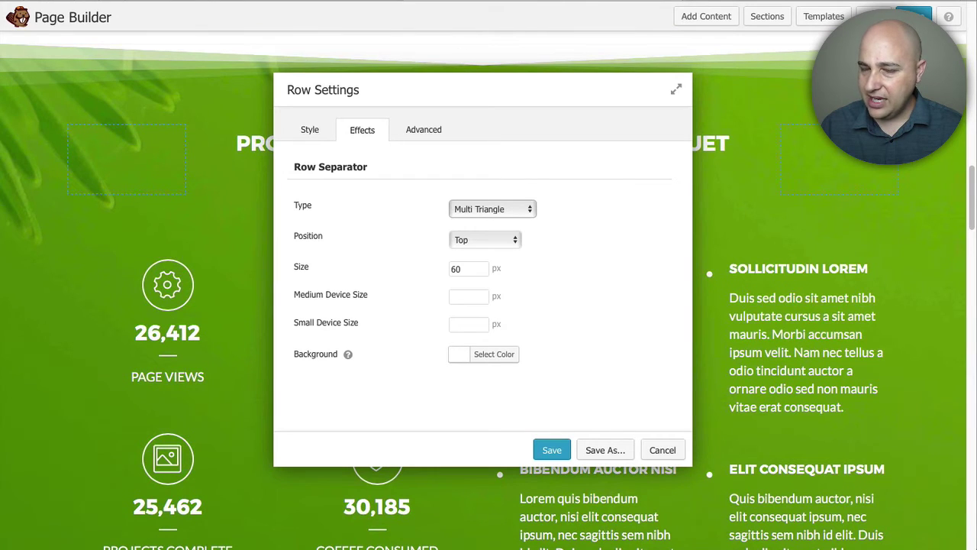
left_click(488, 240)
left_click(500, 272)
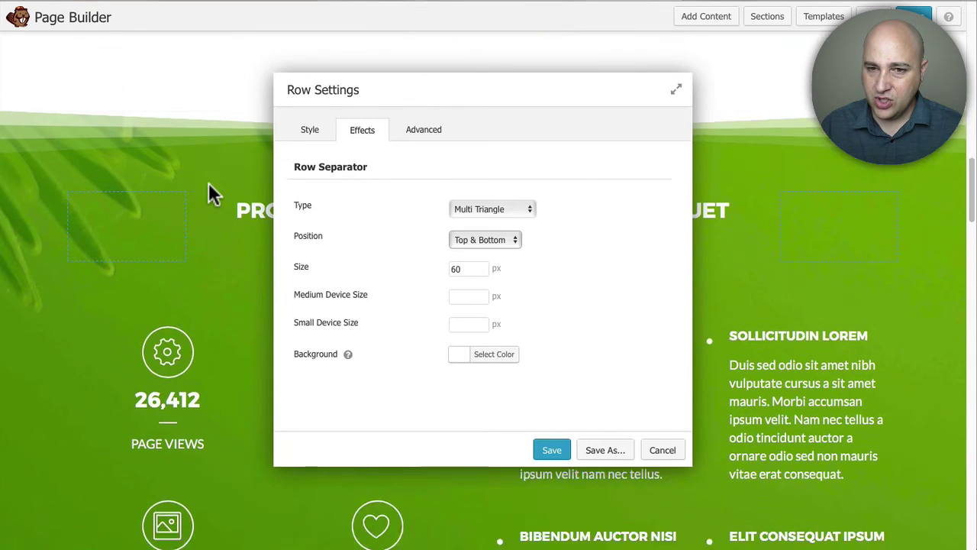
scroll(209, 183, "down", 6)
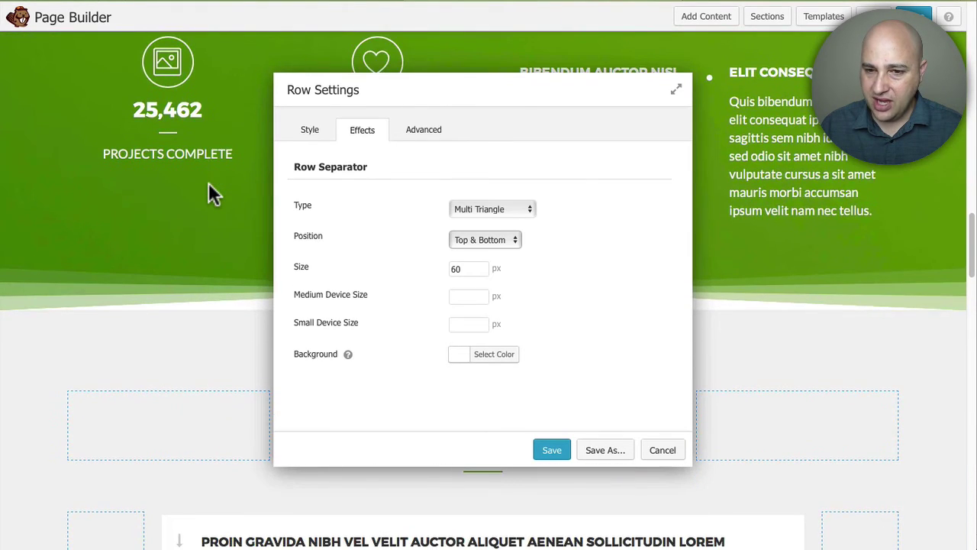
scroll(208, 183, "down", 2)
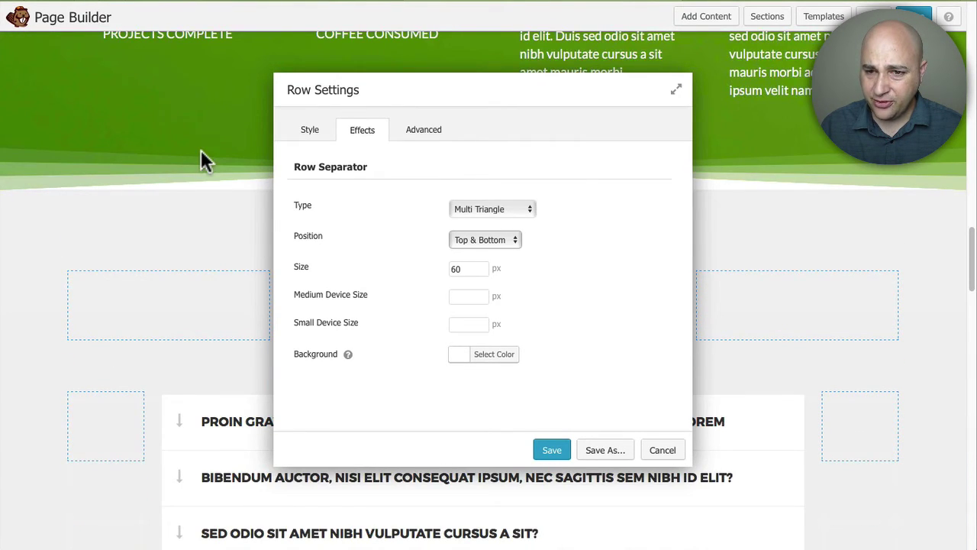
scroll(201, 151, "up", 4)
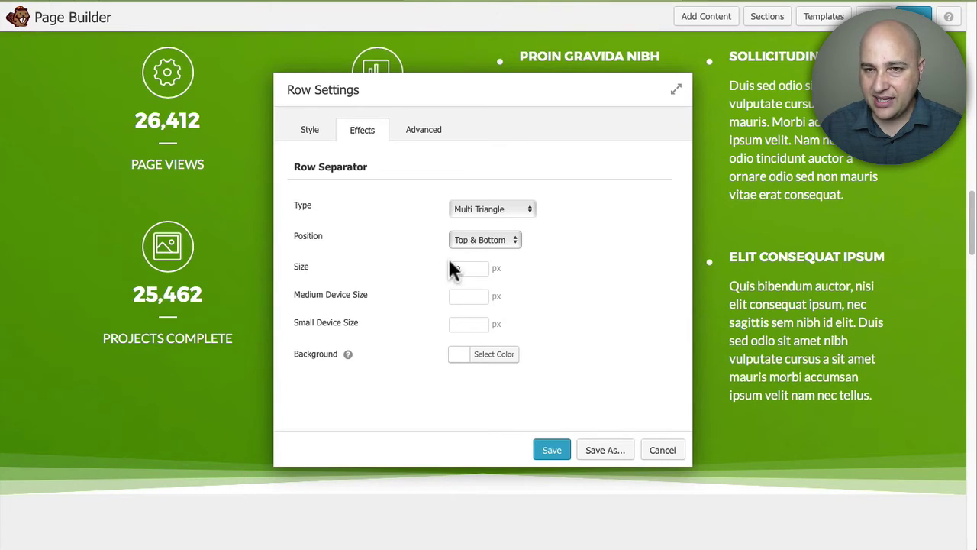
scroll(232, 342, "up", 3)
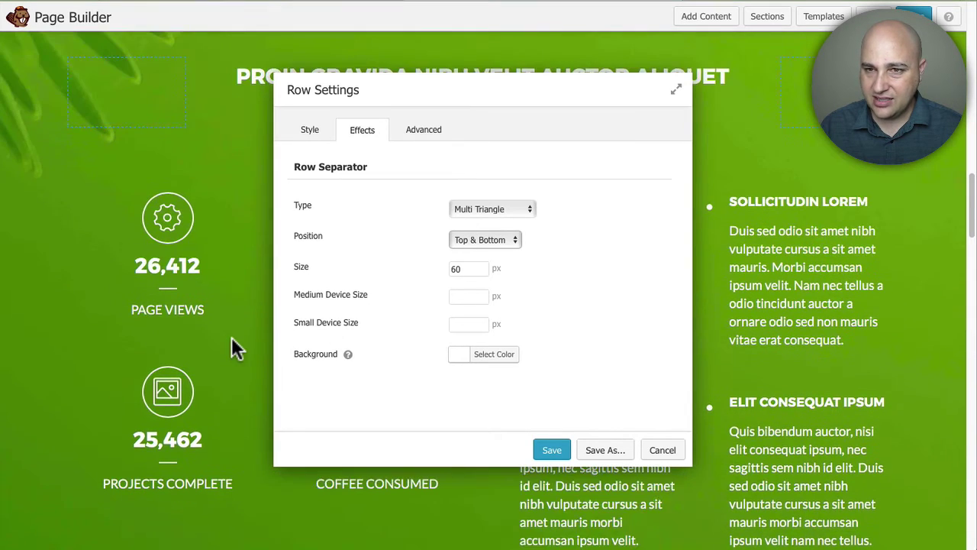
scroll(232, 343, "up", 2)
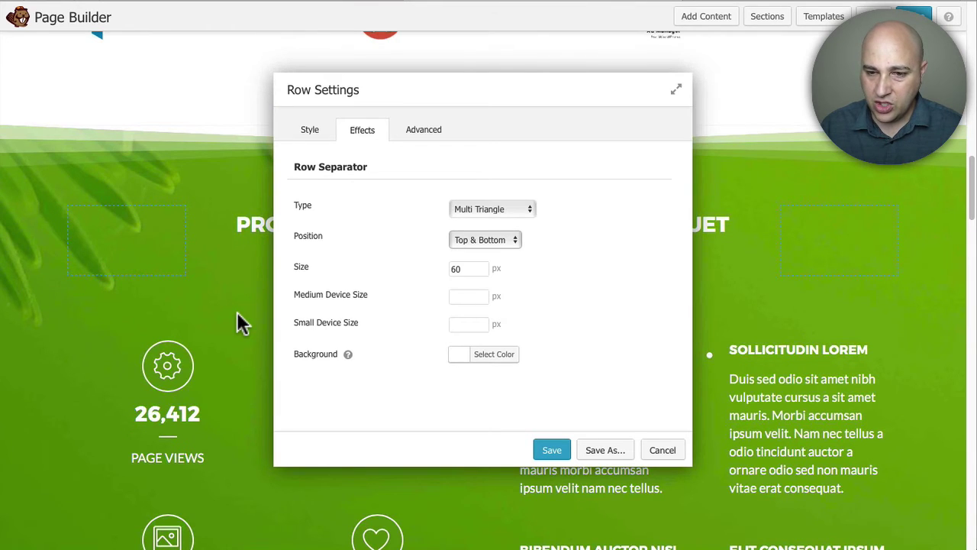
Keep Multi Triangle as the type, then cancel to discard the separator changes.
left_click(496, 211)
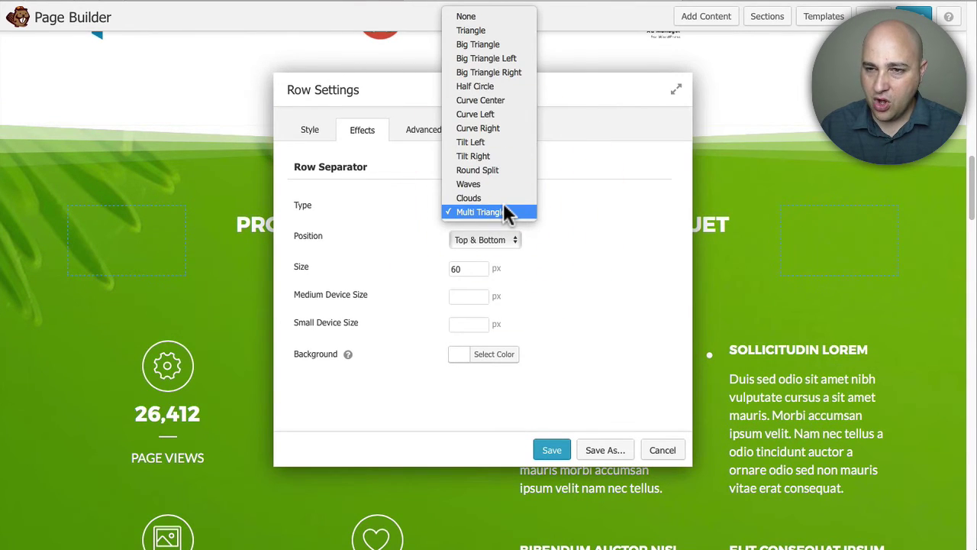
left_click(402, 191)
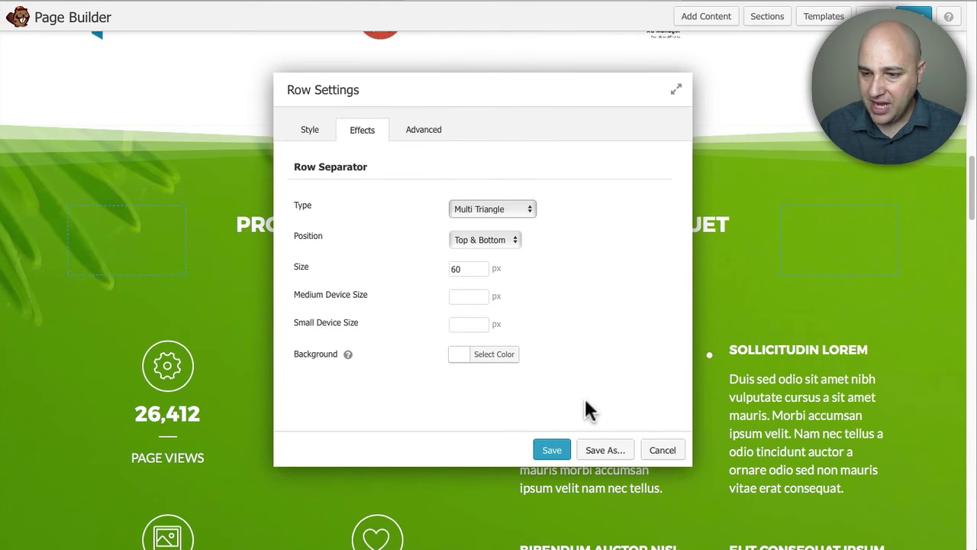
left_click(671, 451)
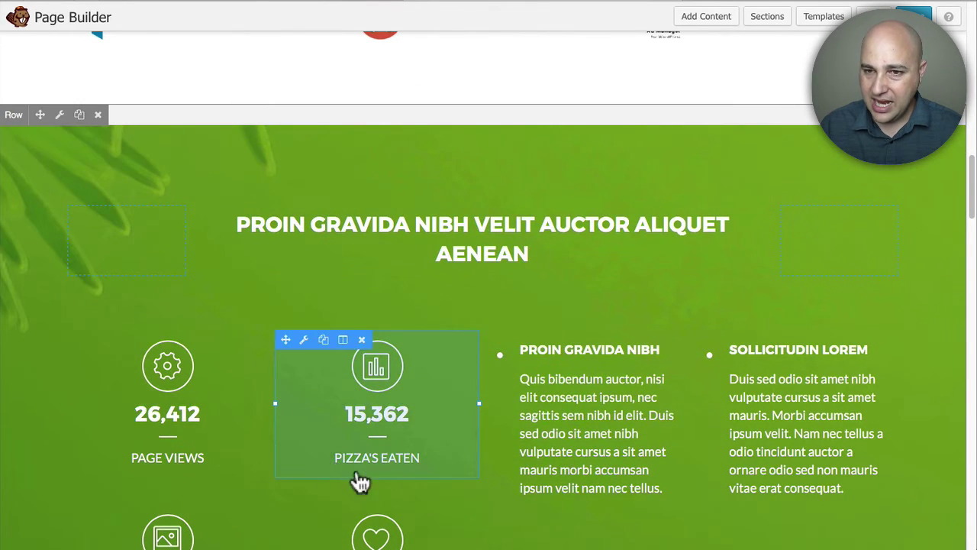
Return to the top hero and open the Tools dialog listing UABB - Global Settings.
scroll(562, 307, "up", 10)
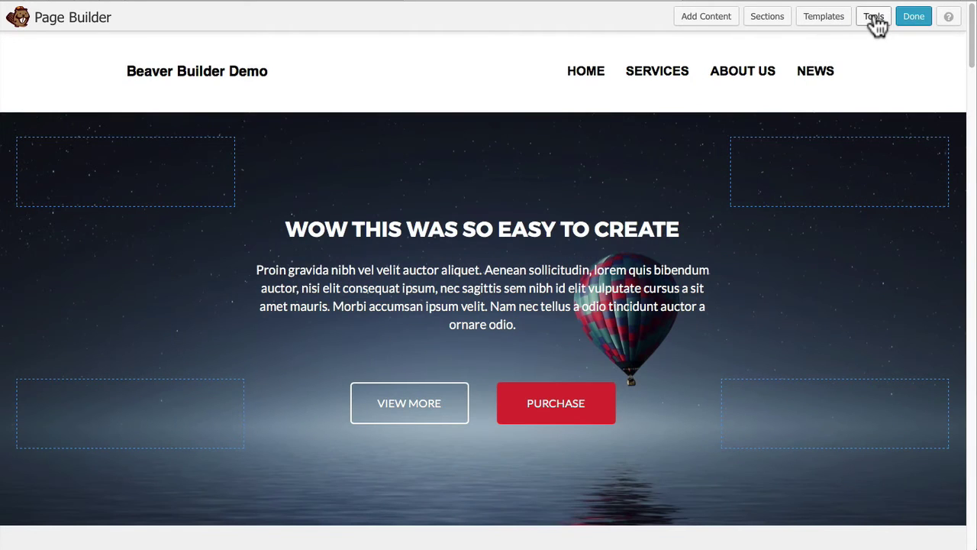
left_click(874, 17)
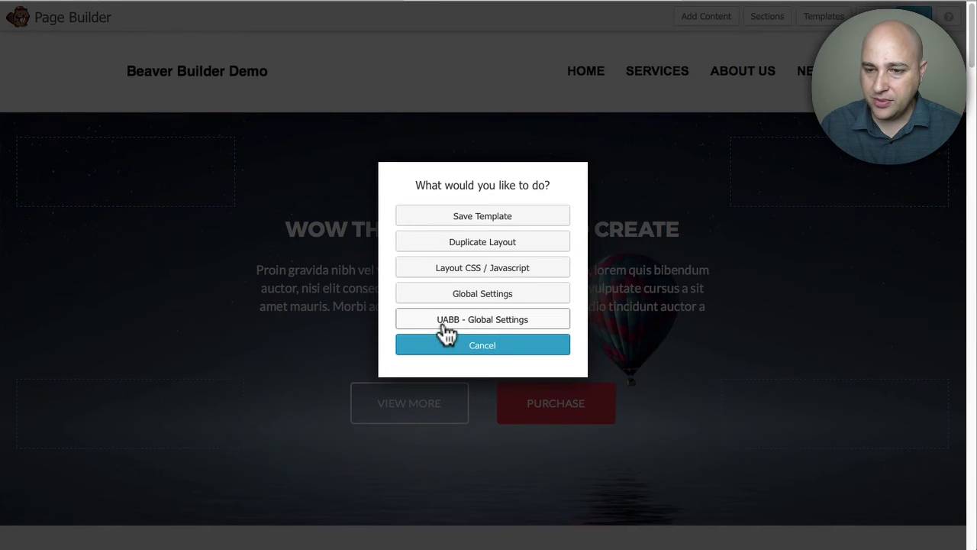
Look through the UABB global primary and button colour settings, then cancel without saving.
left_click(492, 321)
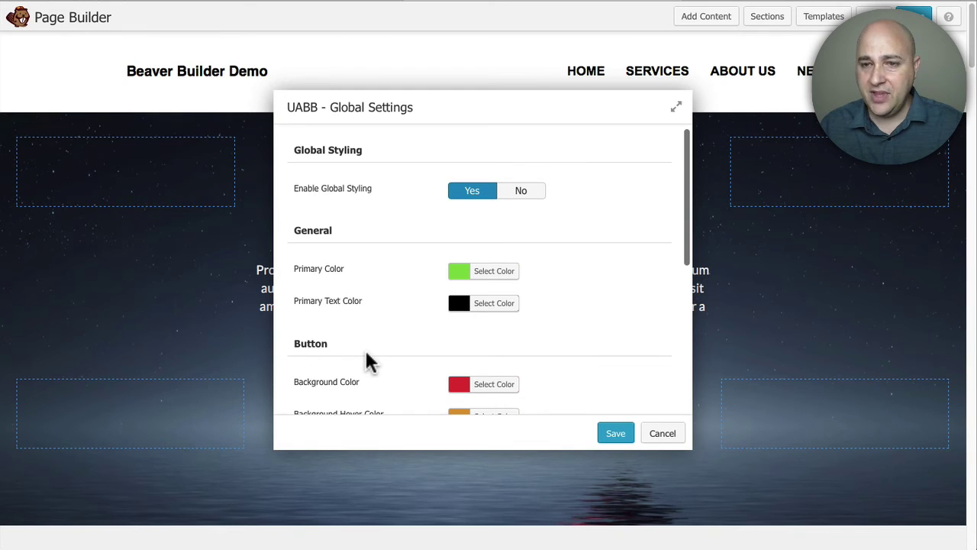
scroll(553, 251, "down", 3)
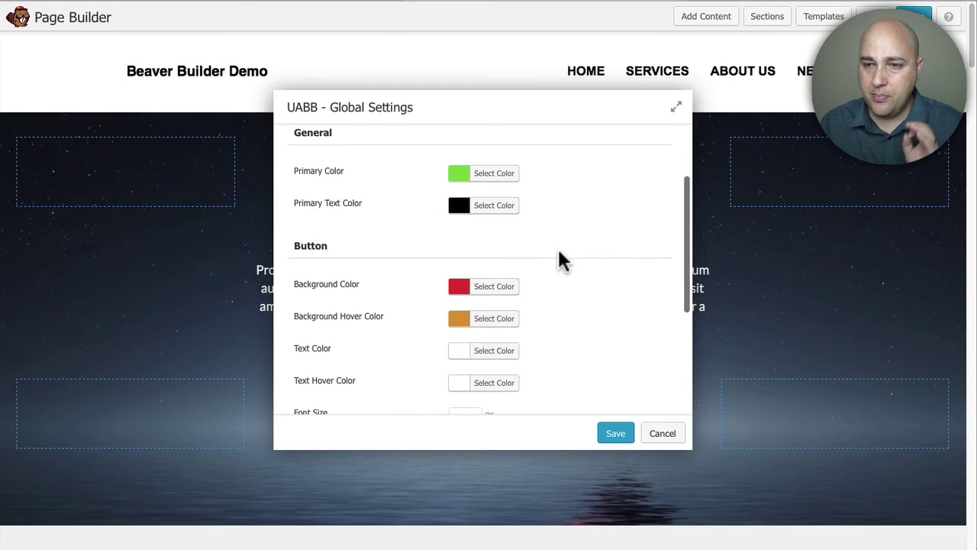
left_click(663, 433)
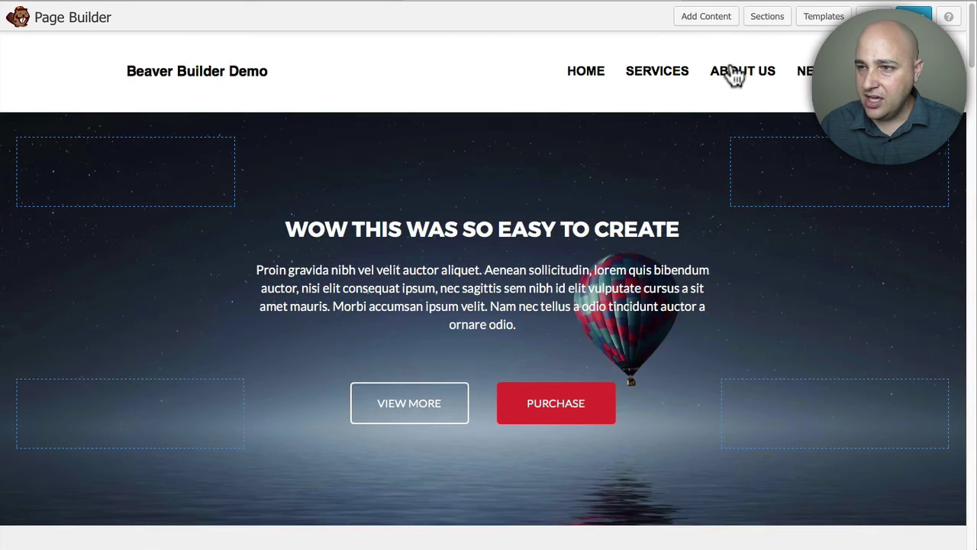
Switch to the browser tab showing the UABB site's Interactive Banner 2 page.
mouse_move(508, 176)
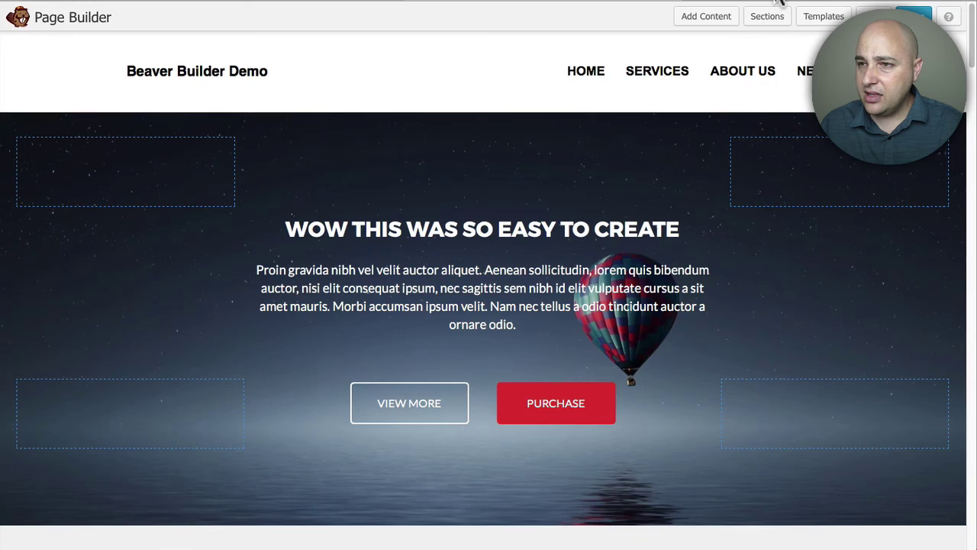
left_click(777, 6)
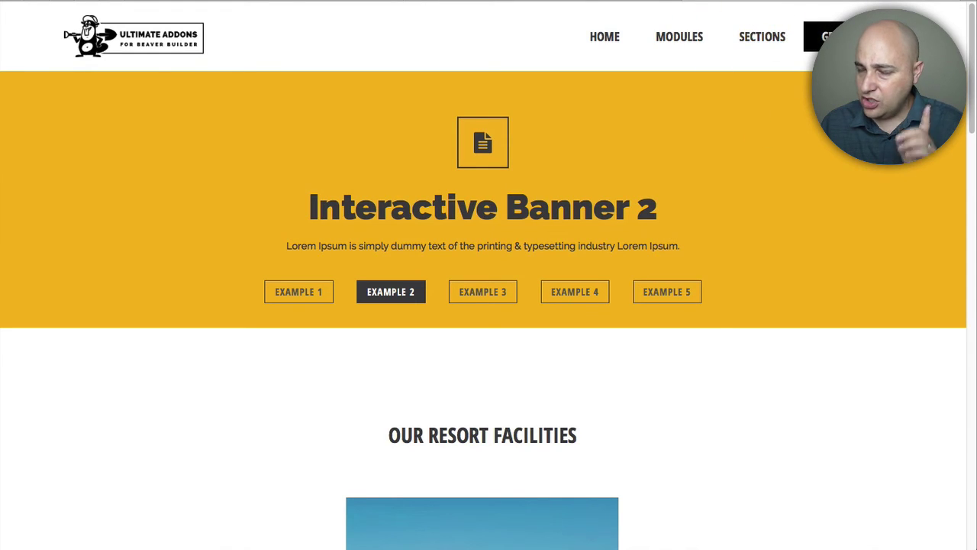
Open the UABB buy page and highlight the $69 1 Year licence beside the $249 Lifetime licence.
left_click(825, 36)
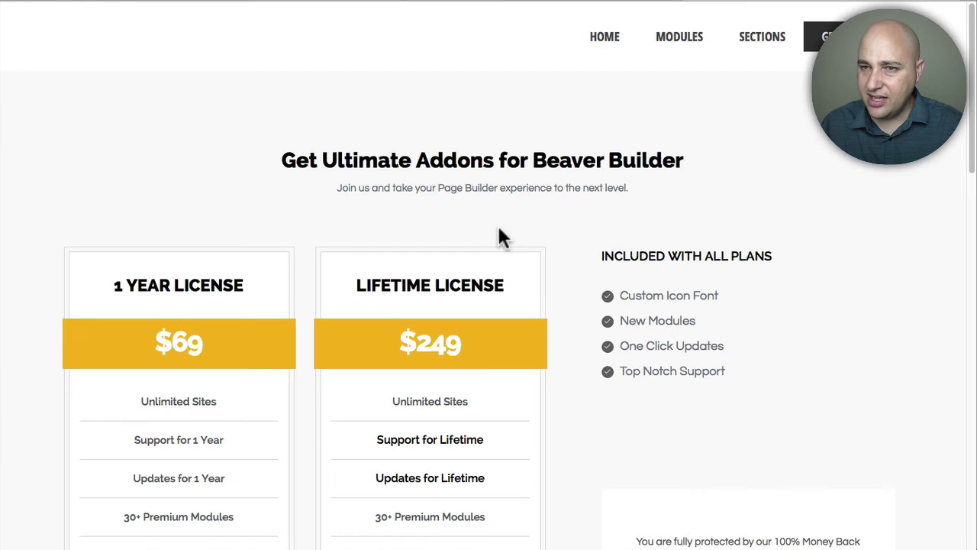
scroll(470, 217, "down", 3)
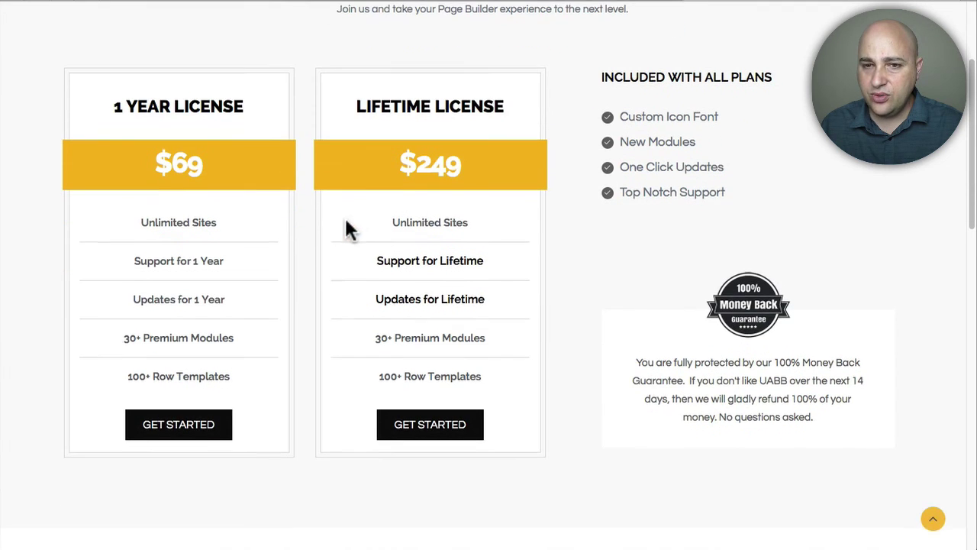
left_click(210, 169)
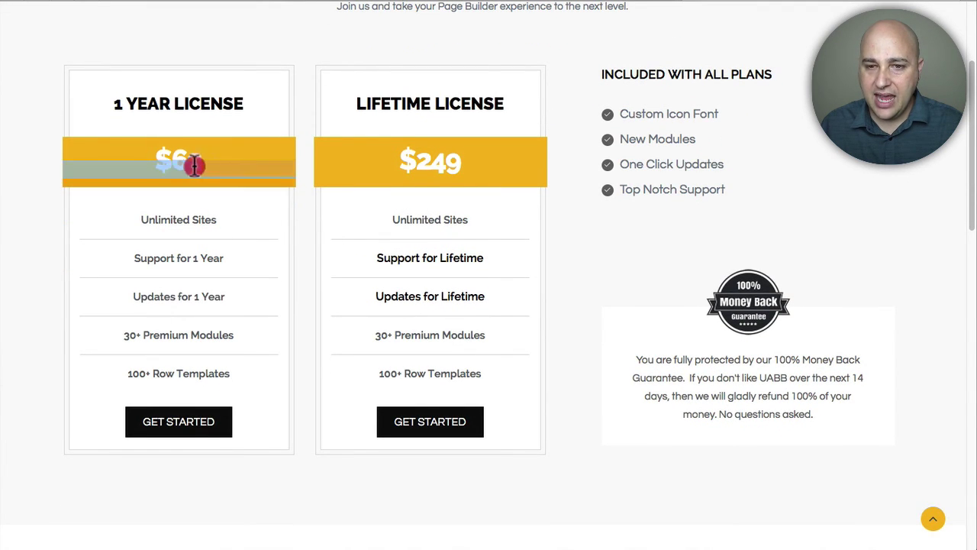
left_click(151, 172)
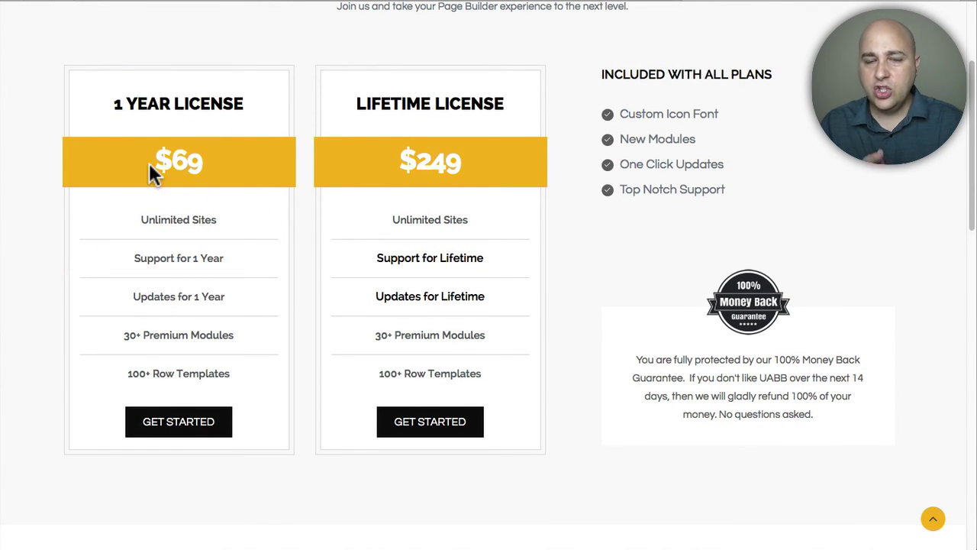